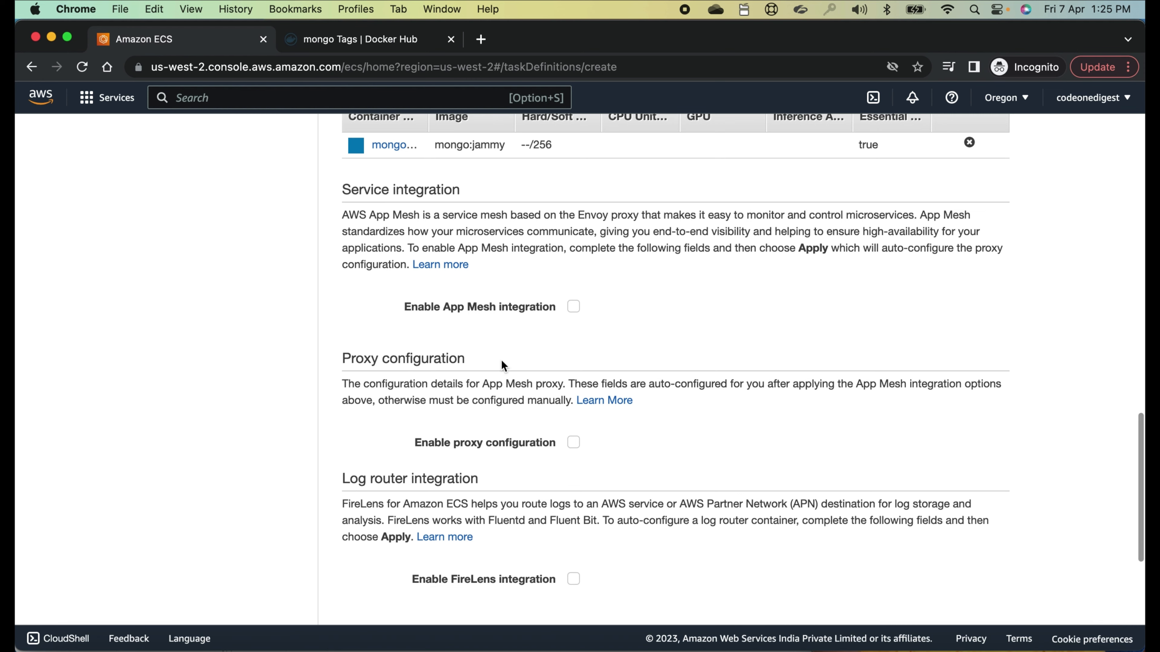
Create the mongodbtaskdefinition task definition with its mongo:jammy container, without adding volumes or tags
scroll(523, 479, down, 6)
scroll(527, 486, down, 2)
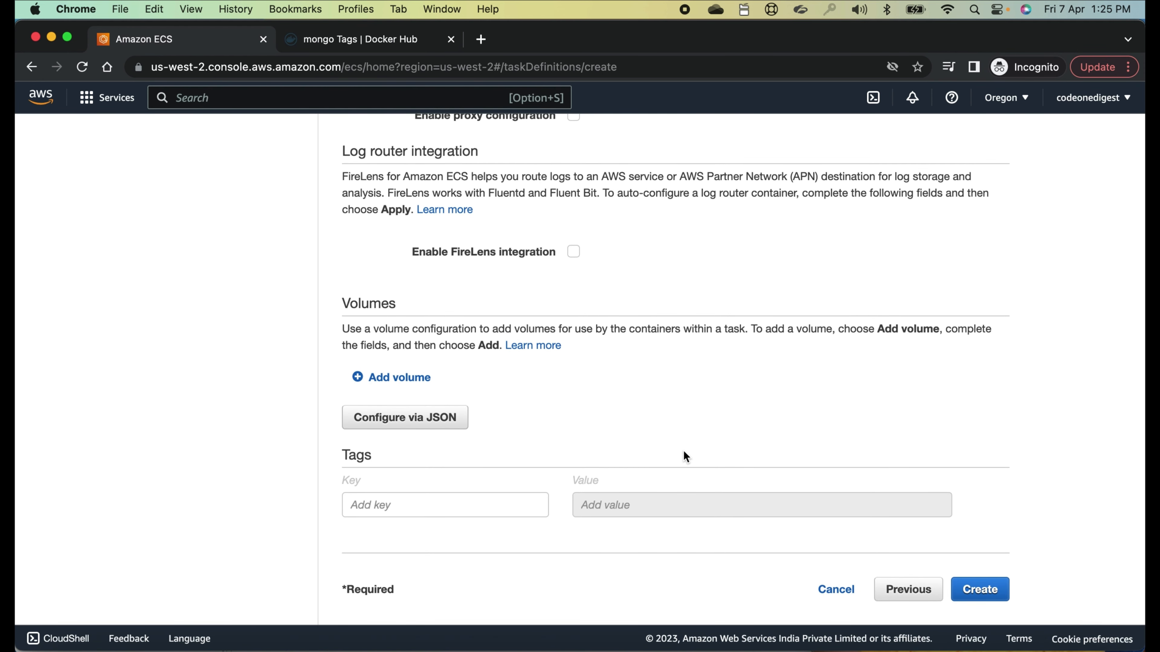
click(985, 596)
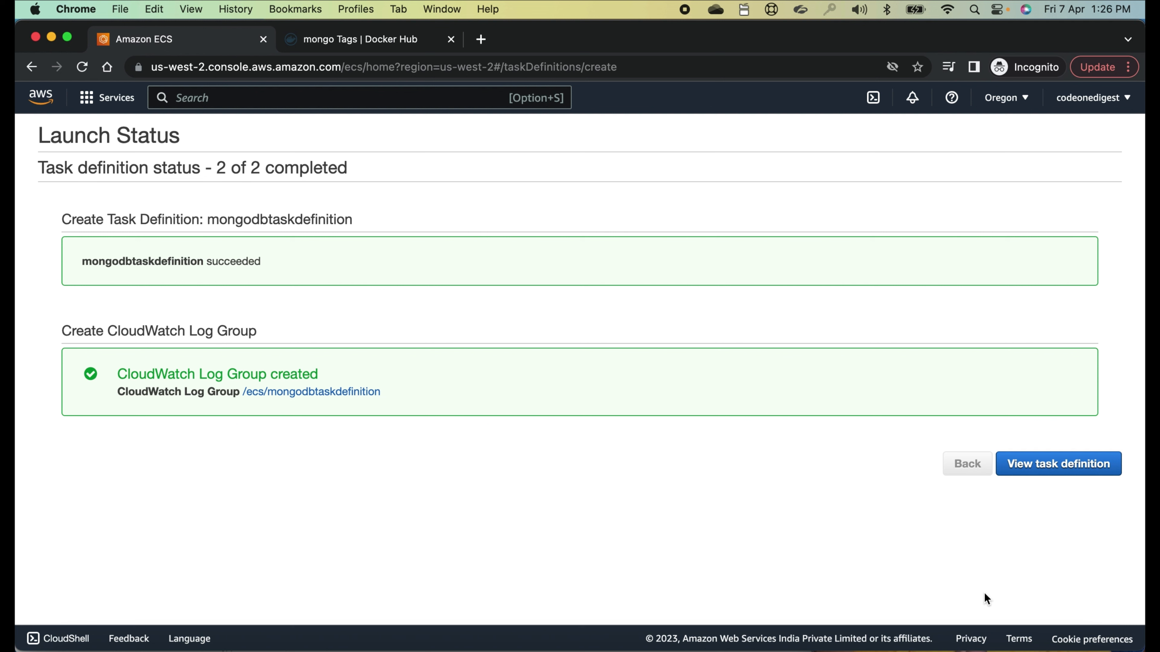
key(super+Tab)
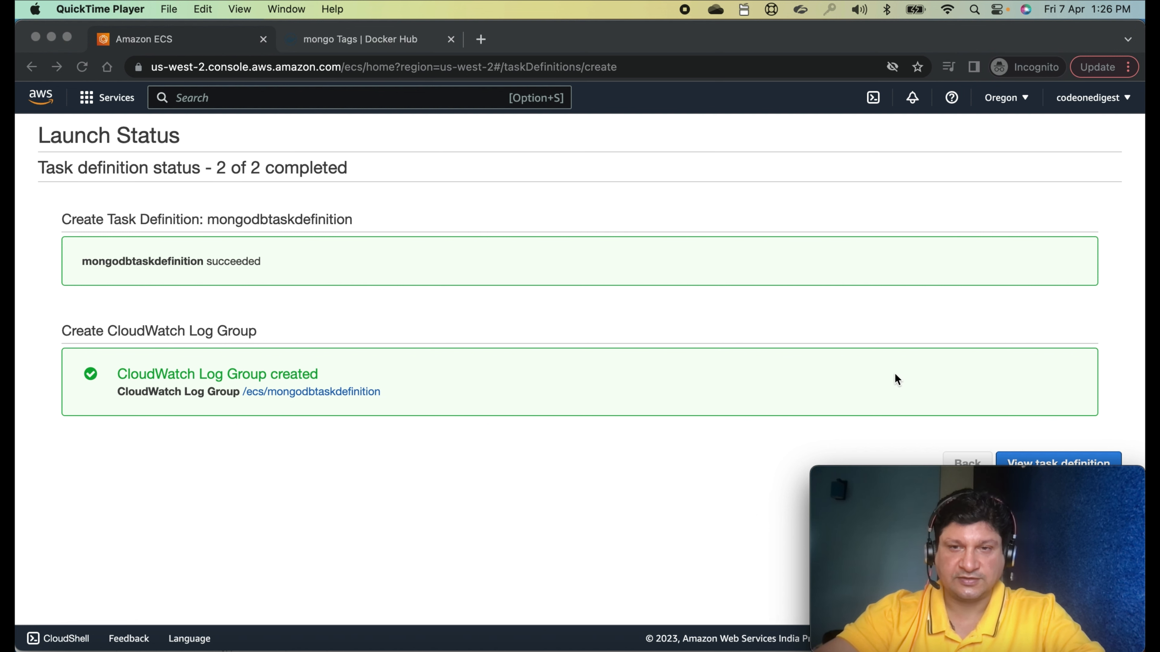
click(697, 474)
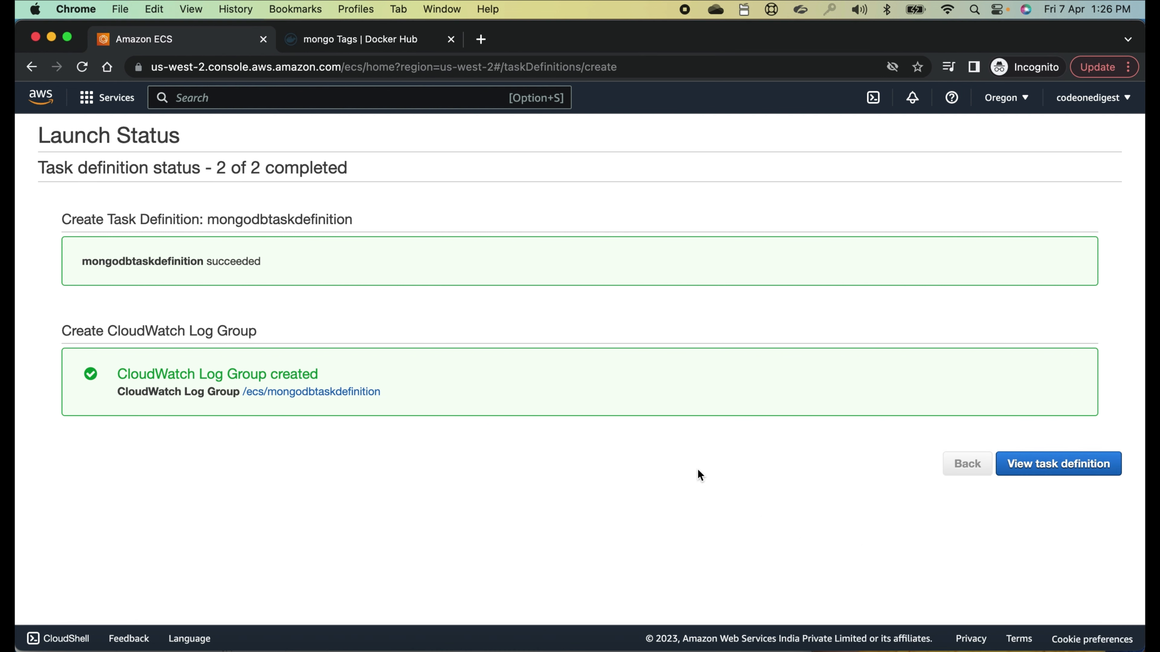
Open the new task definition and review its network mode, container definitions and required attributes
click(1015, 470)
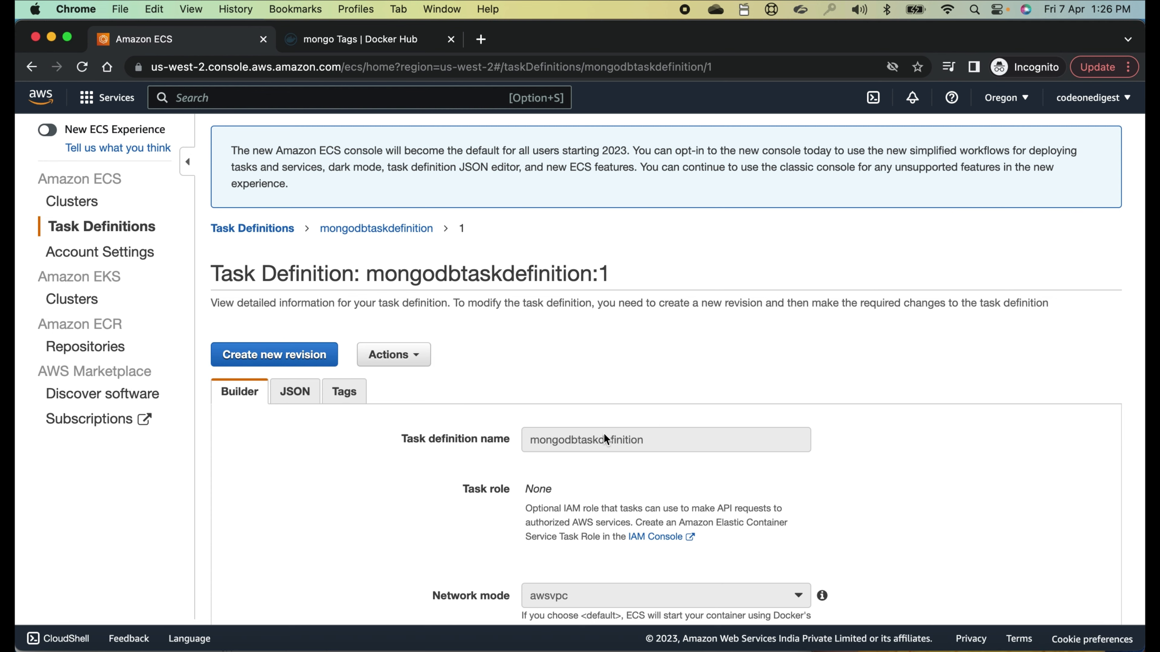
scroll(492, 498, down, 10)
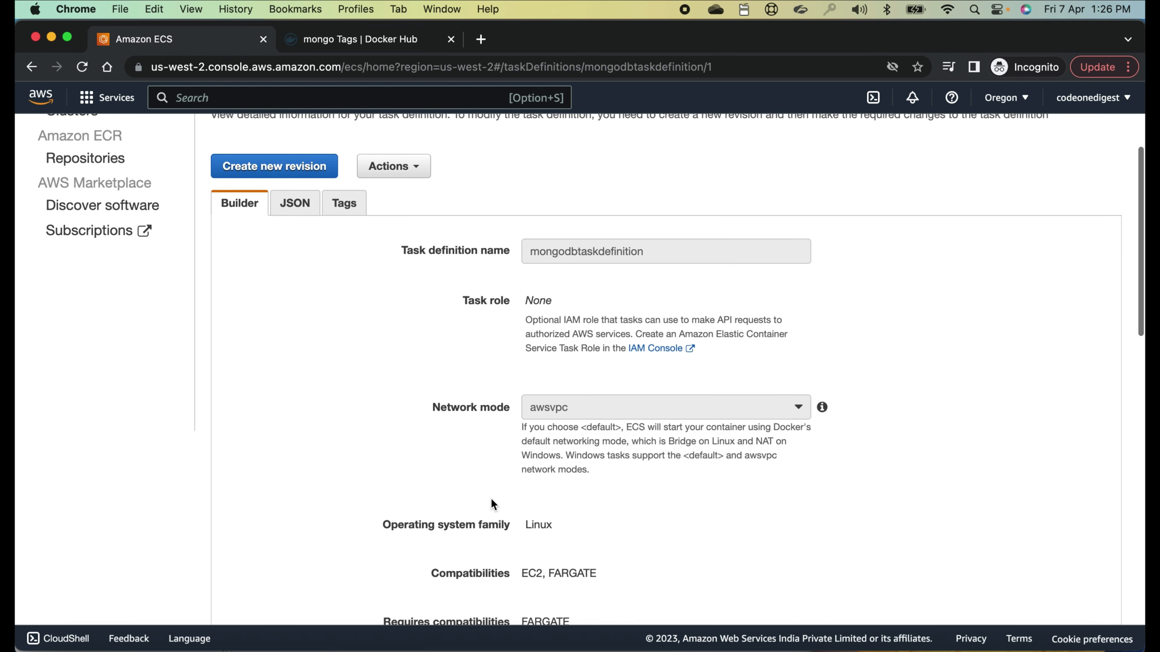
scroll(492, 498, down, 15)
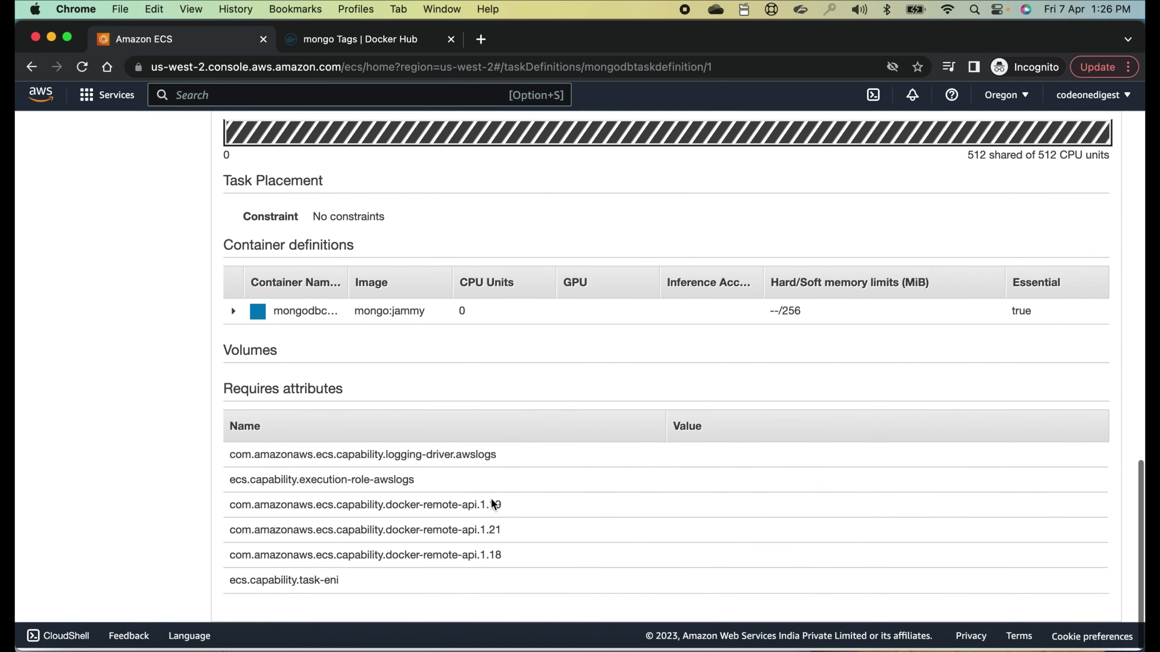
scroll(492, 499, up, 20)
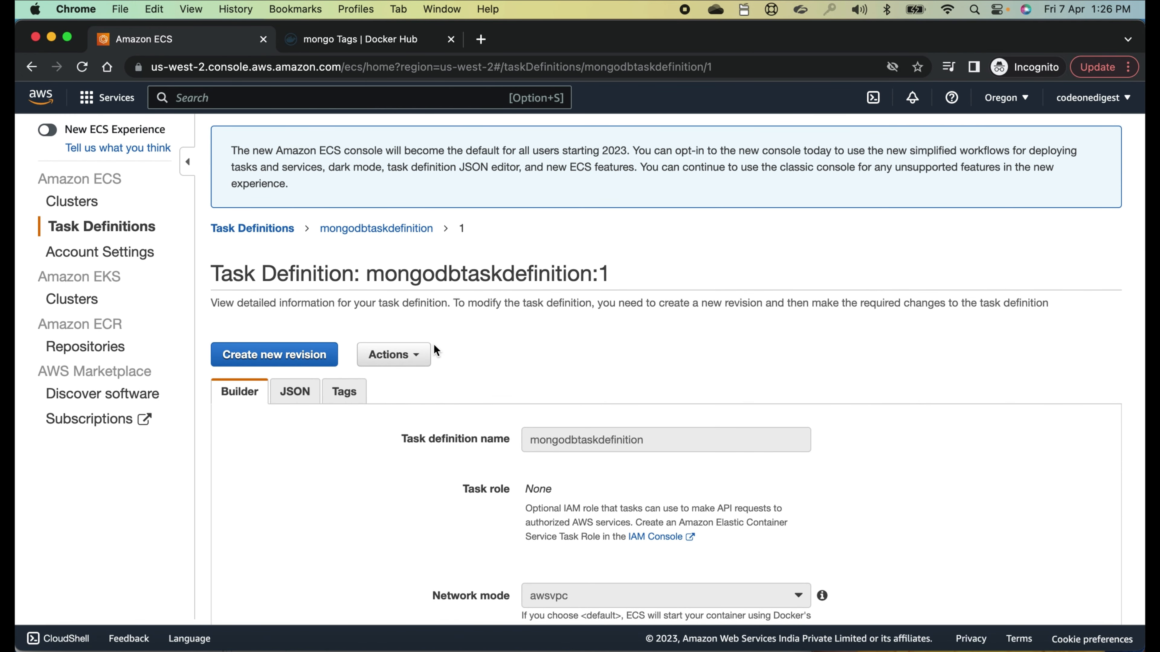
click(419, 361)
click(419, 361)
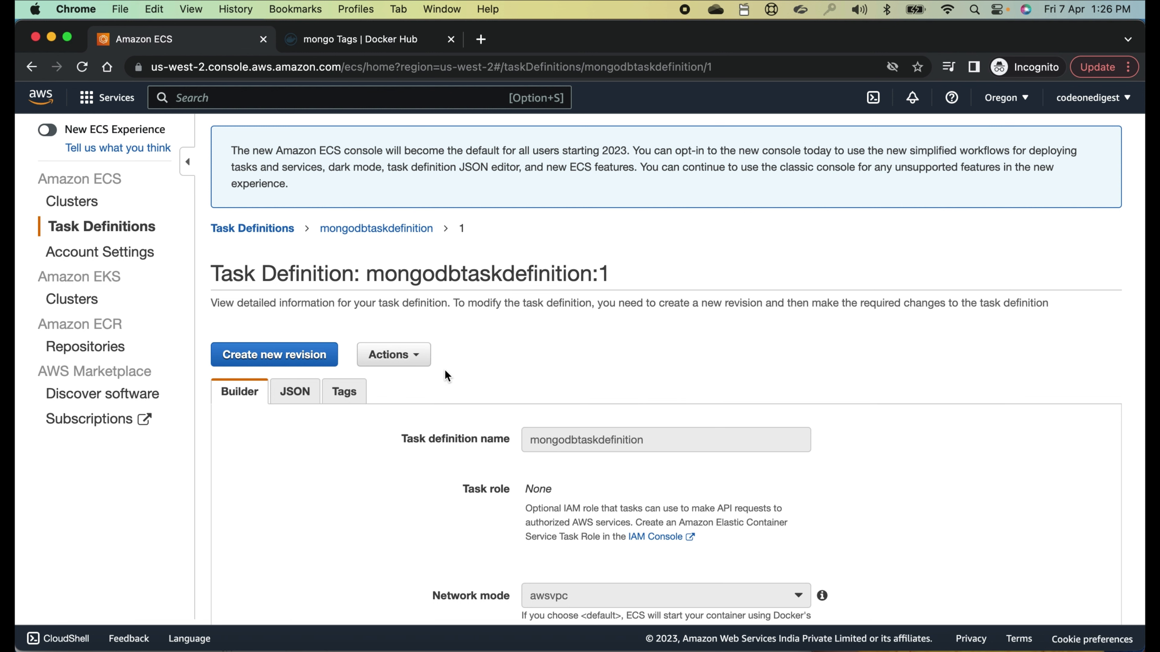
click(420, 358)
click(477, 349)
click(415, 358)
click(524, 357)
click(418, 358)
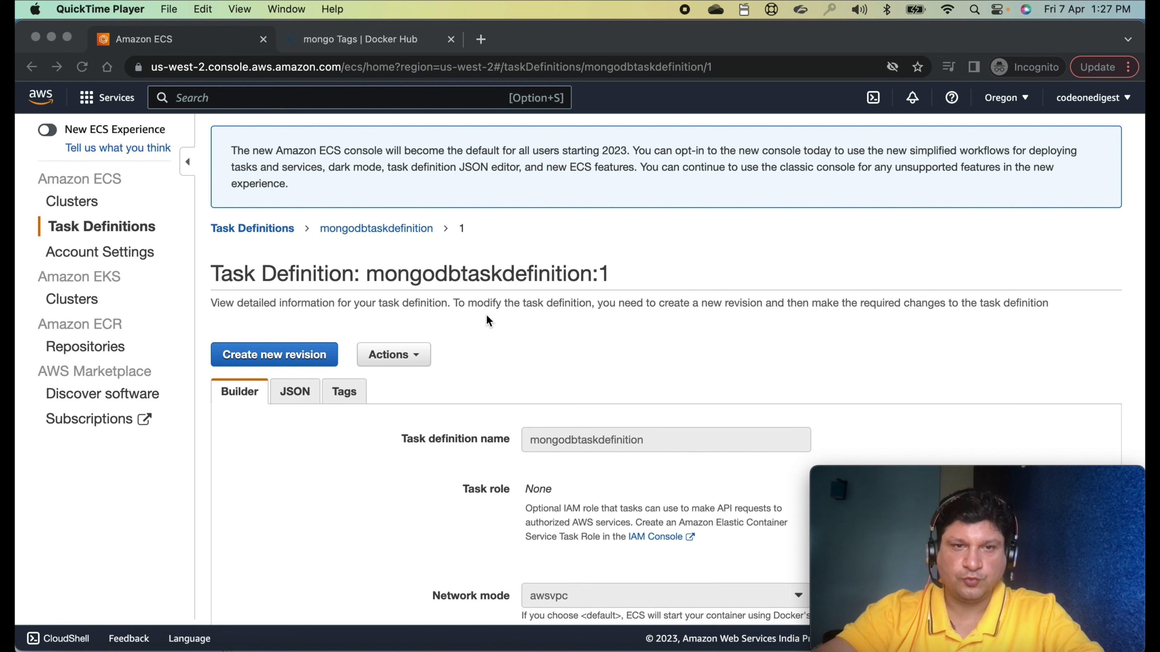
click(414, 355)
click(414, 354)
click(486, 338)
Start a Run Task request from mongodbtaskdefinition revision 1 and choose FARGATE as the launch type
click(418, 358)
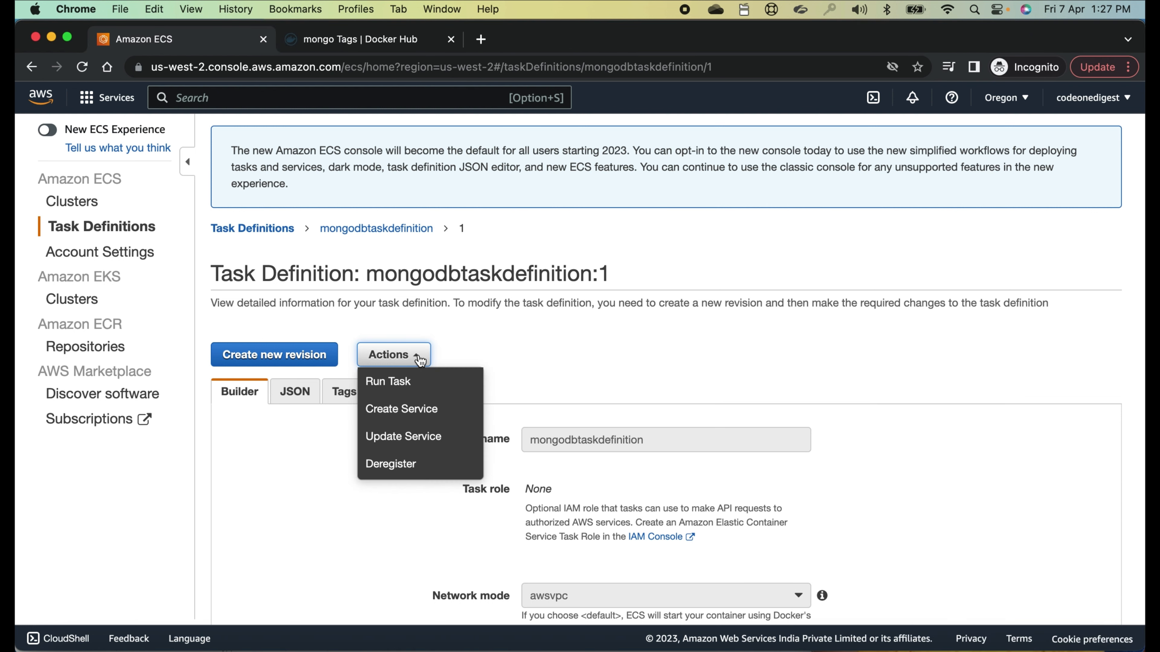
click(407, 386)
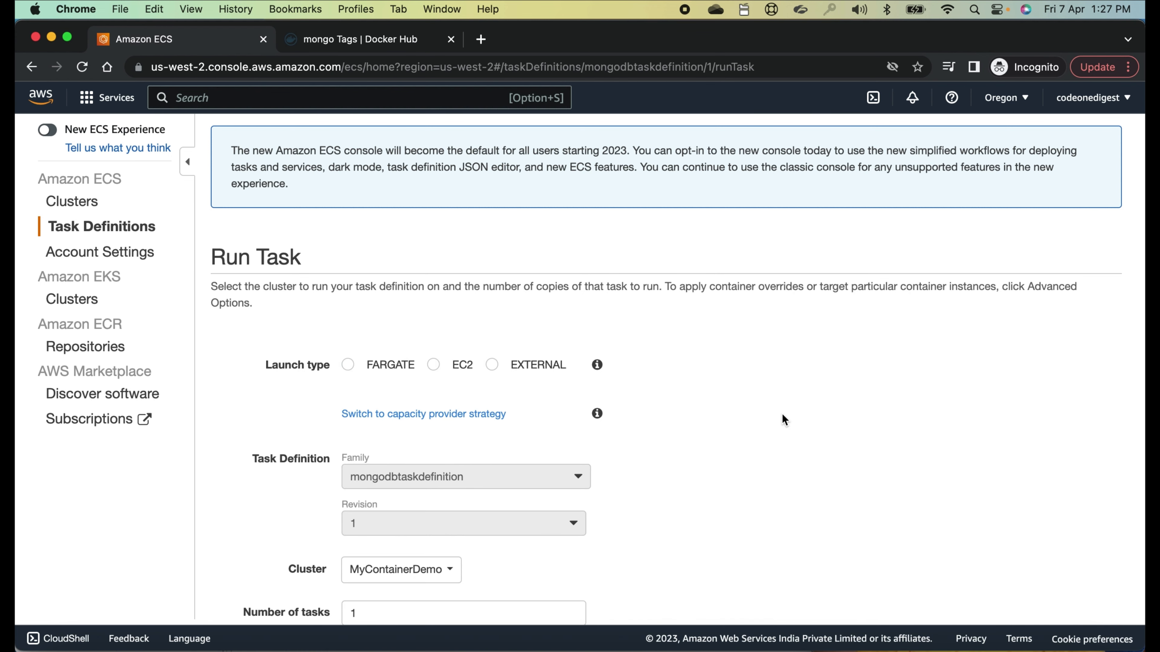
scroll(782, 414, down, 5)
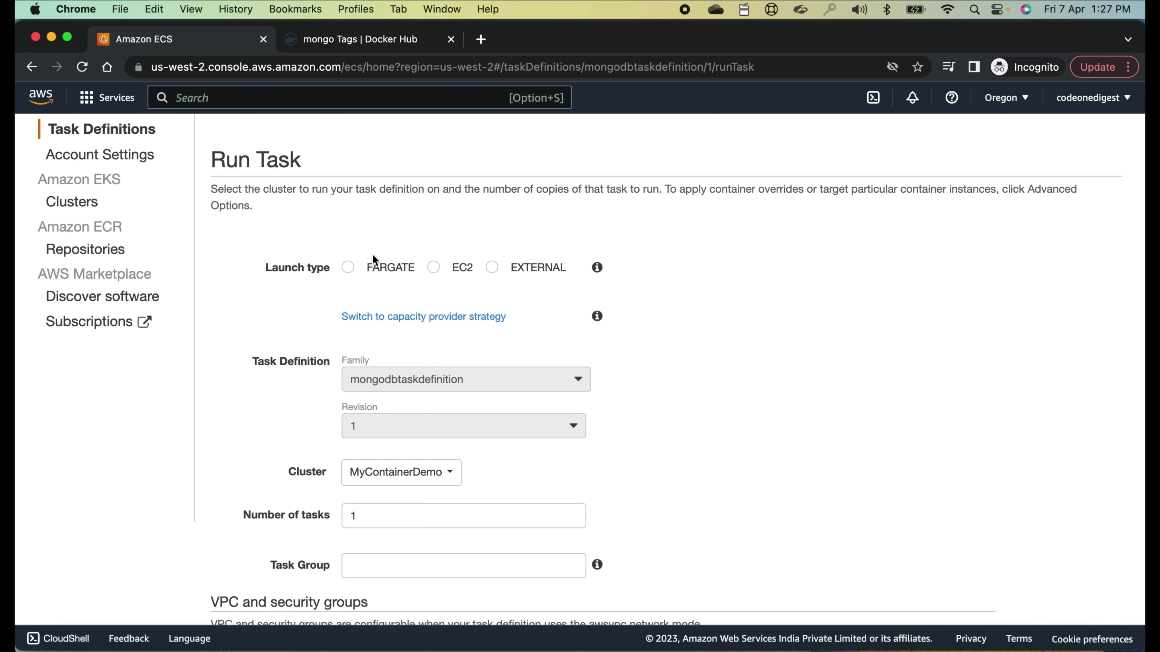
click(349, 268)
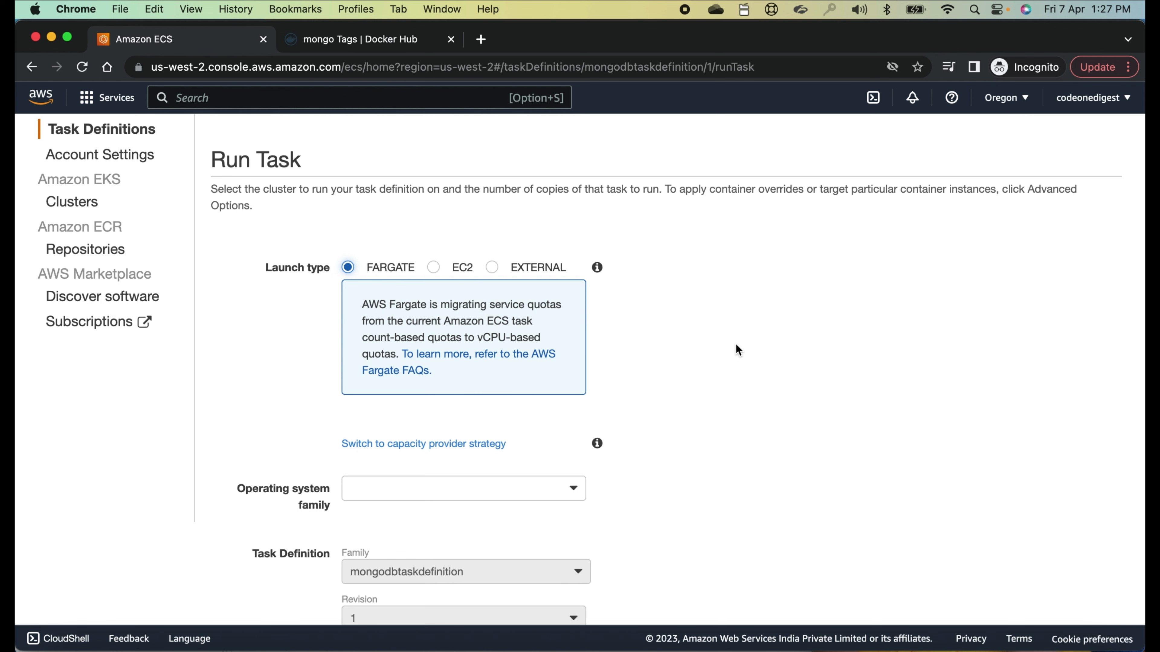
Set the operating system family of the task to Linux
key(super+Tab)
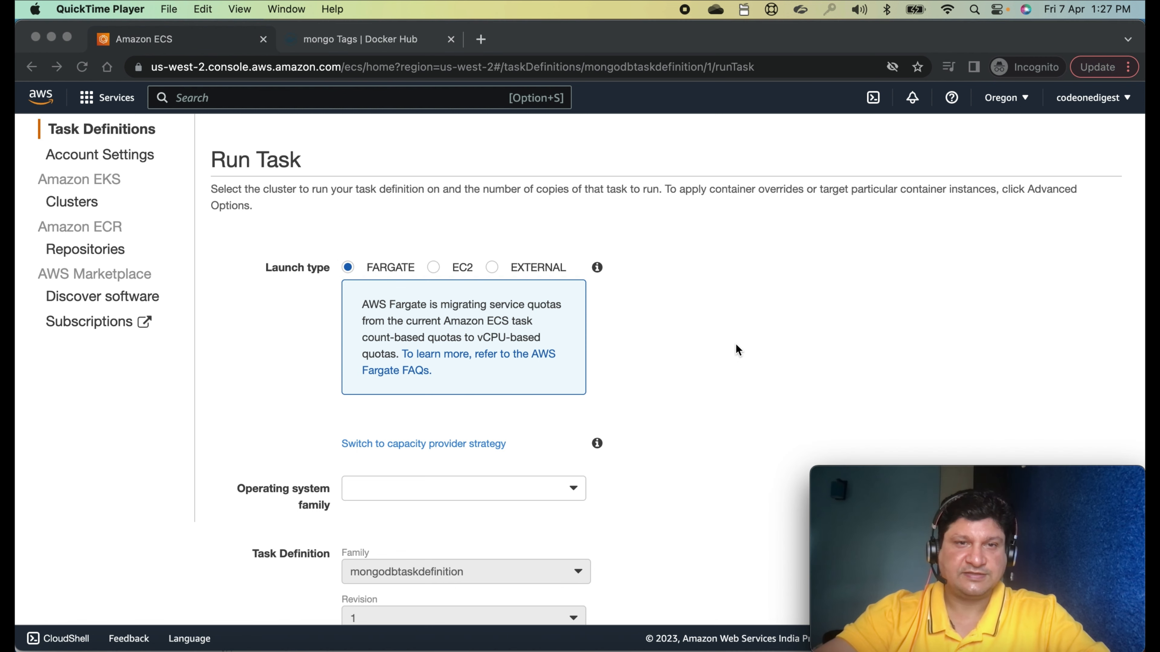
scroll(697, 371, down, 4)
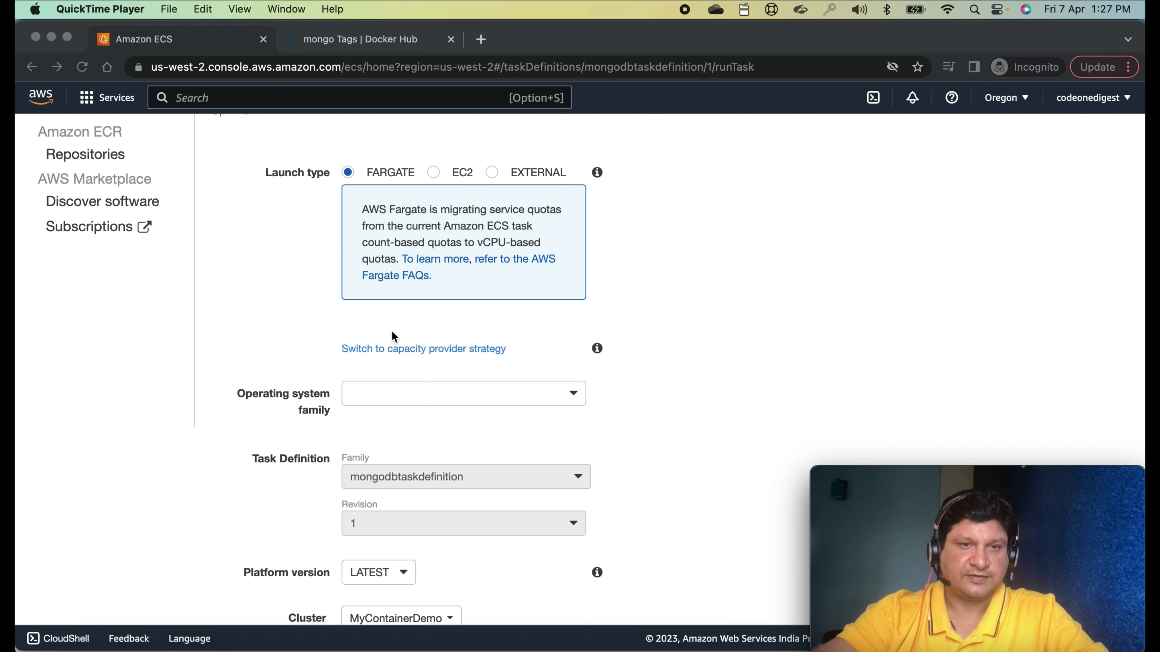
scroll(307, 398, down, 4)
click(414, 307)
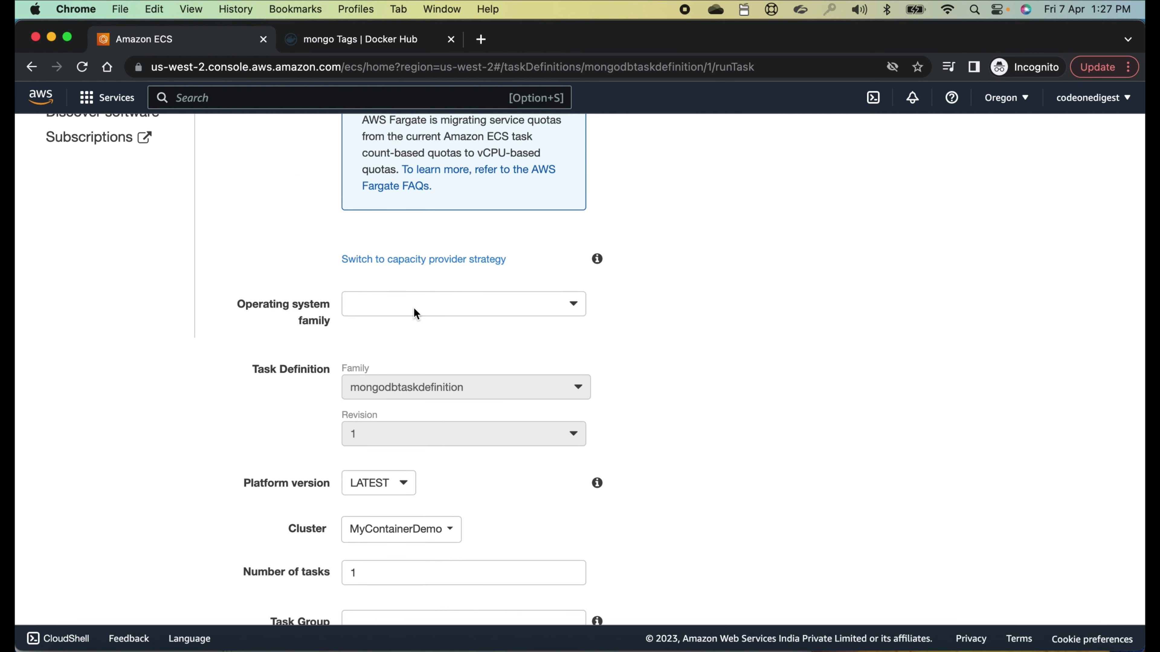
click(440, 307)
click(406, 328)
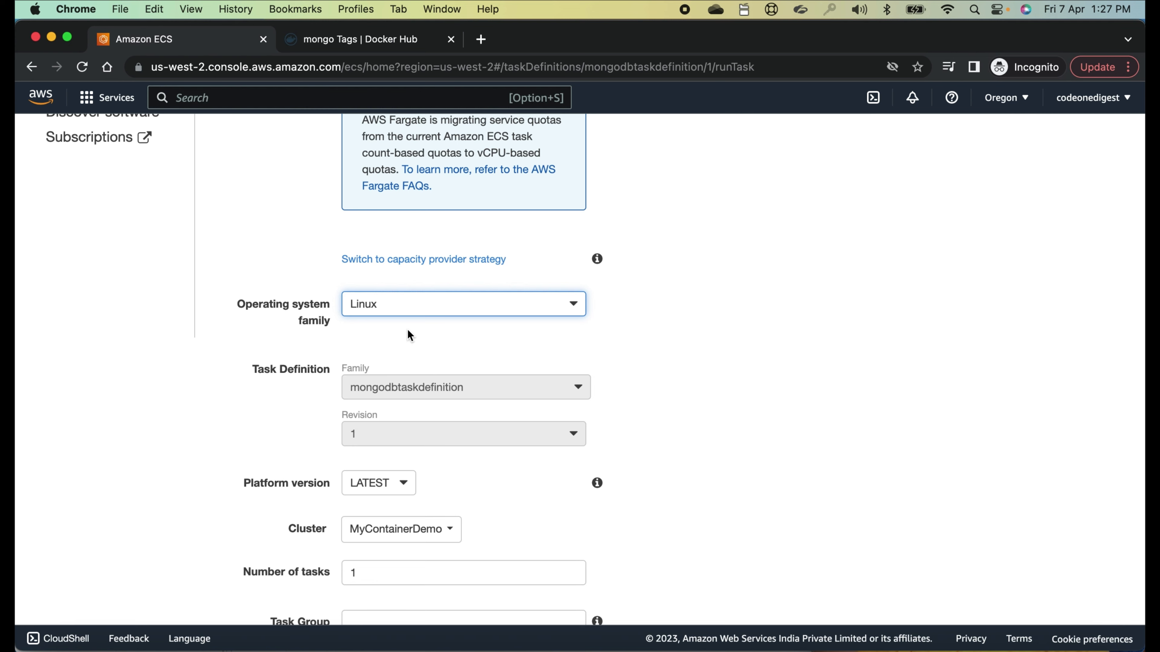
Set the cluster VPC to vpc-0b4aa538dbdb7749c (172.31.0.0/16) and add the us-west-2c subnet subnet-0d88fab461ab998c7 (172.31.0.0/20)
scroll(259, 370, down, 4)
scroll(260, 371, down, 2)
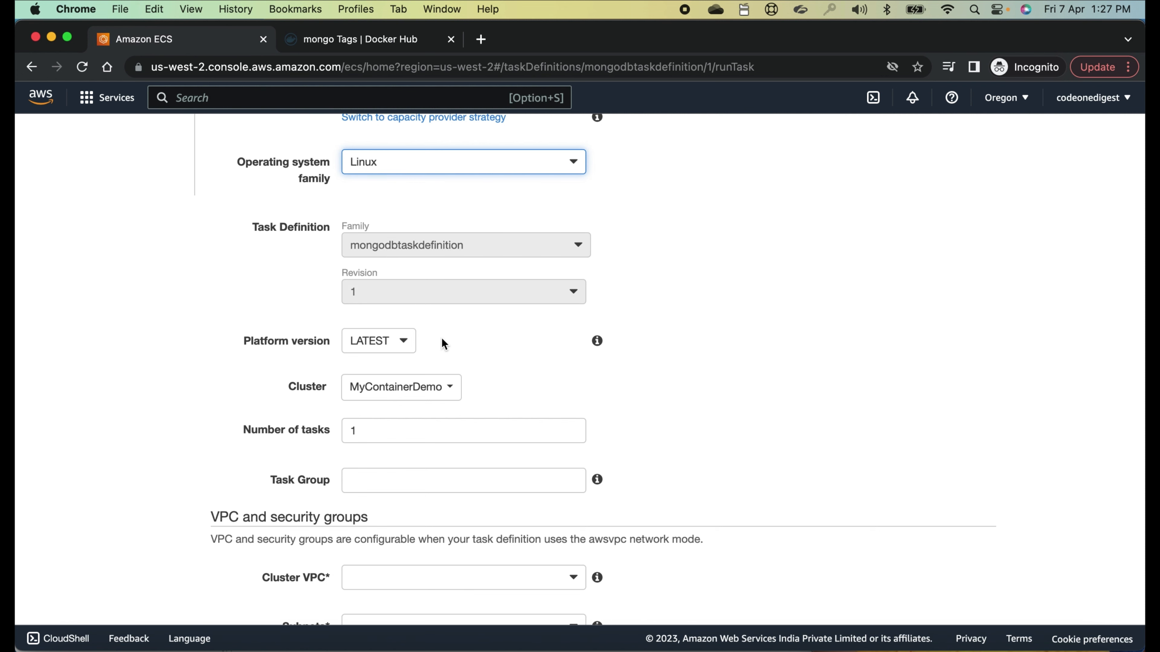
scroll(443, 343, down, 3)
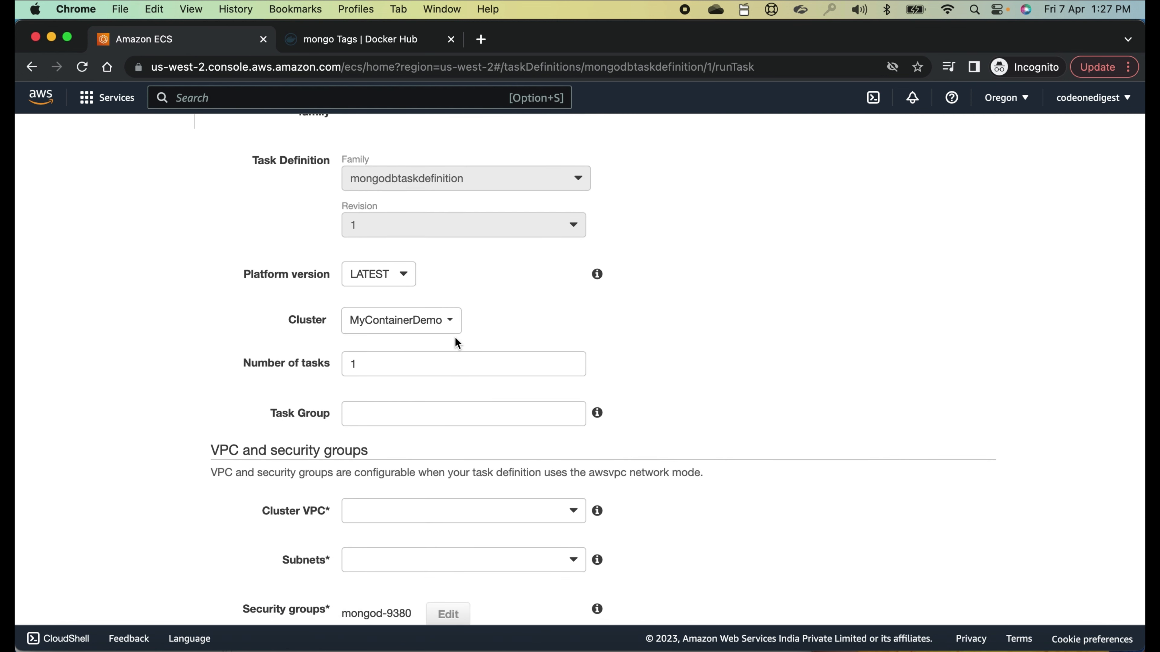
scroll(455, 339, down, 2)
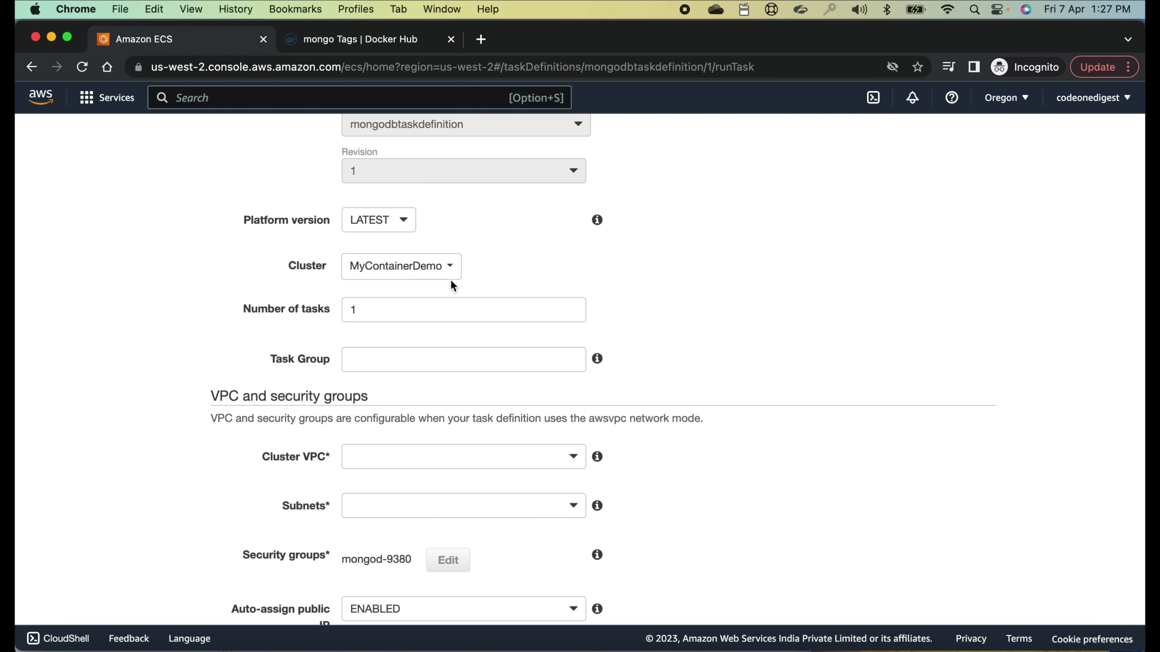
scroll(361, 328, down, 2)
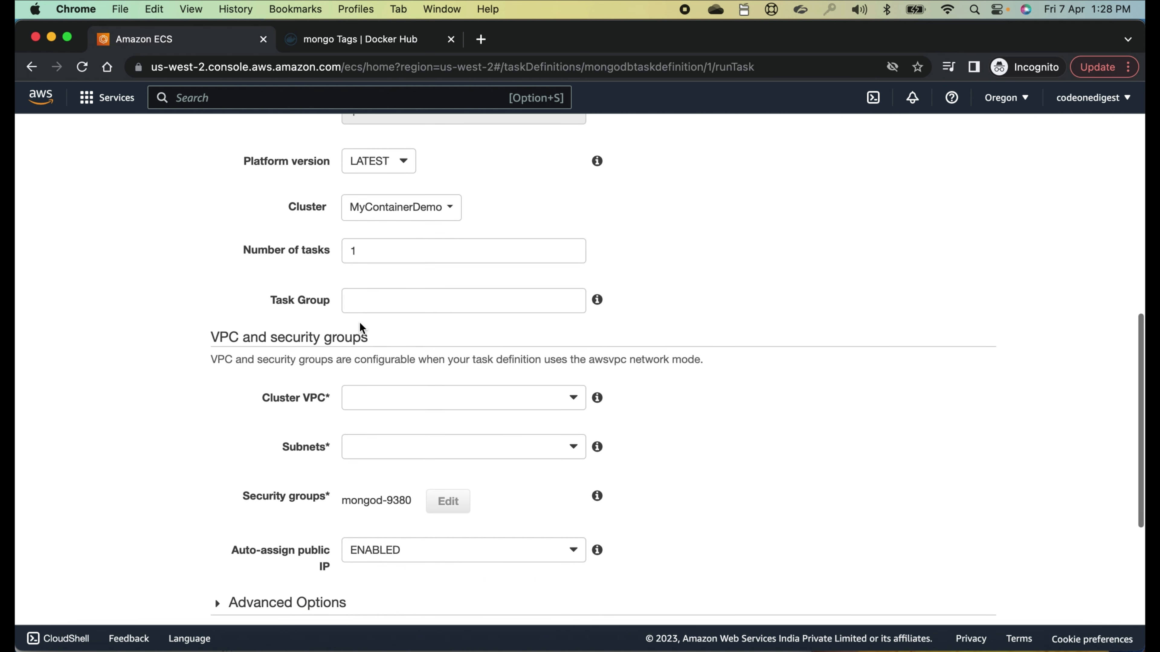
scroll(283, 342, down, 2)
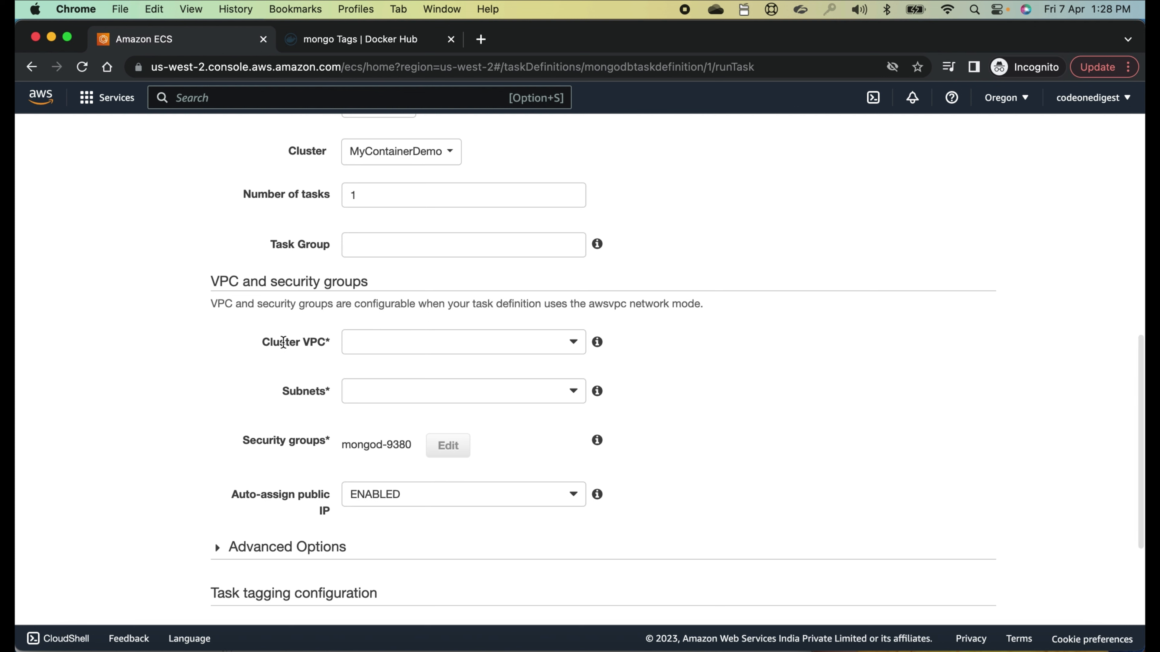
scroll(283, 341, down, 2)
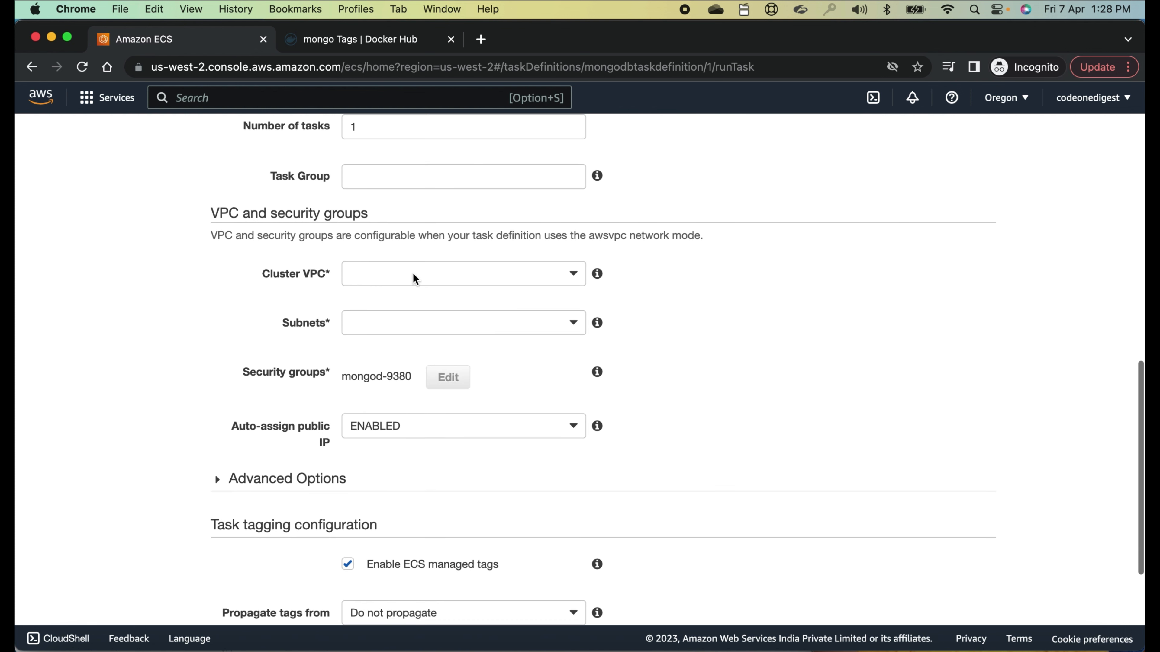
click(440, 284)
click(445, 298)
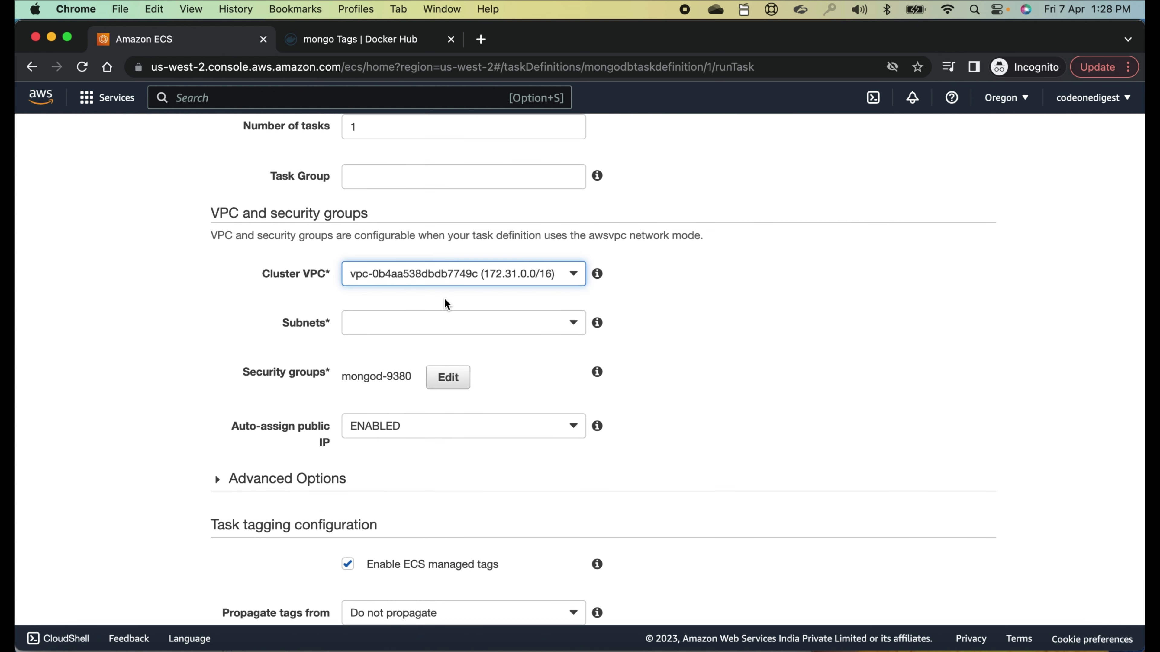
click(468, 326)
click(461, 348)
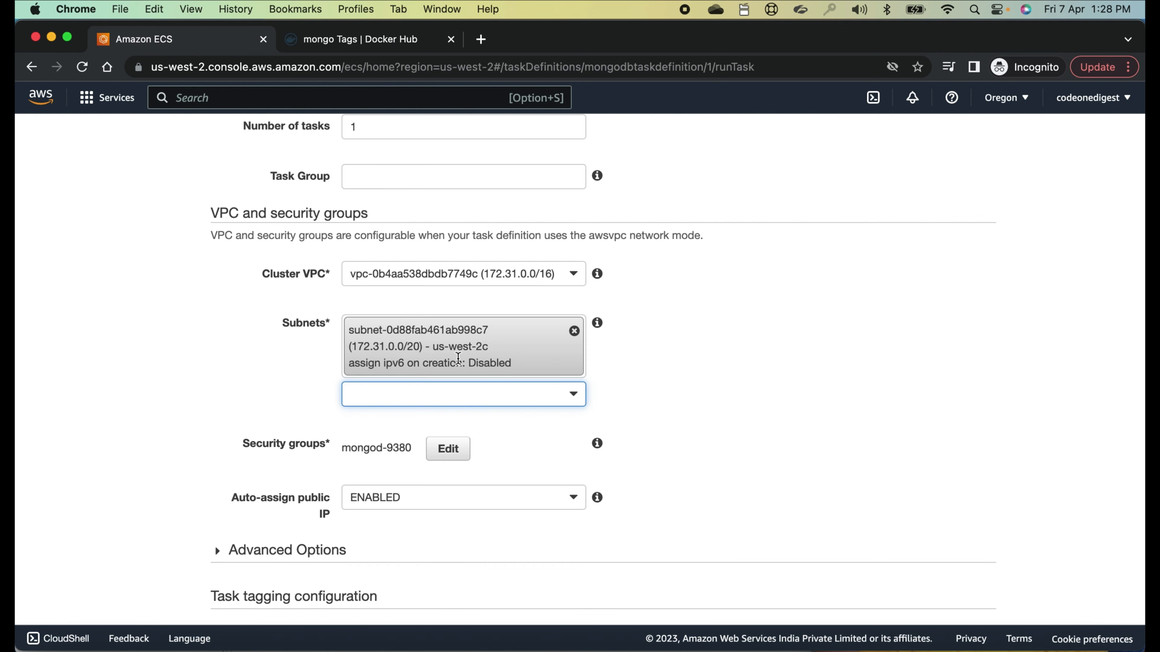
Open the configuration of the task's new security group and look at its inbound rules
scroll(662, 365, down, 3)
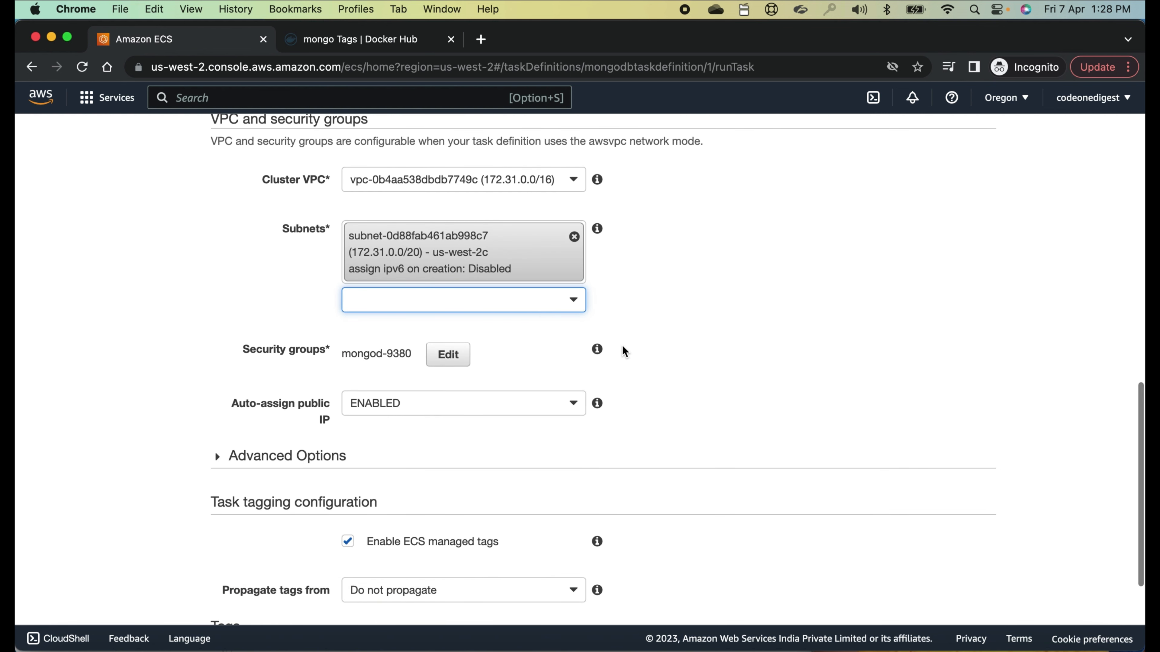
click(290, 348)
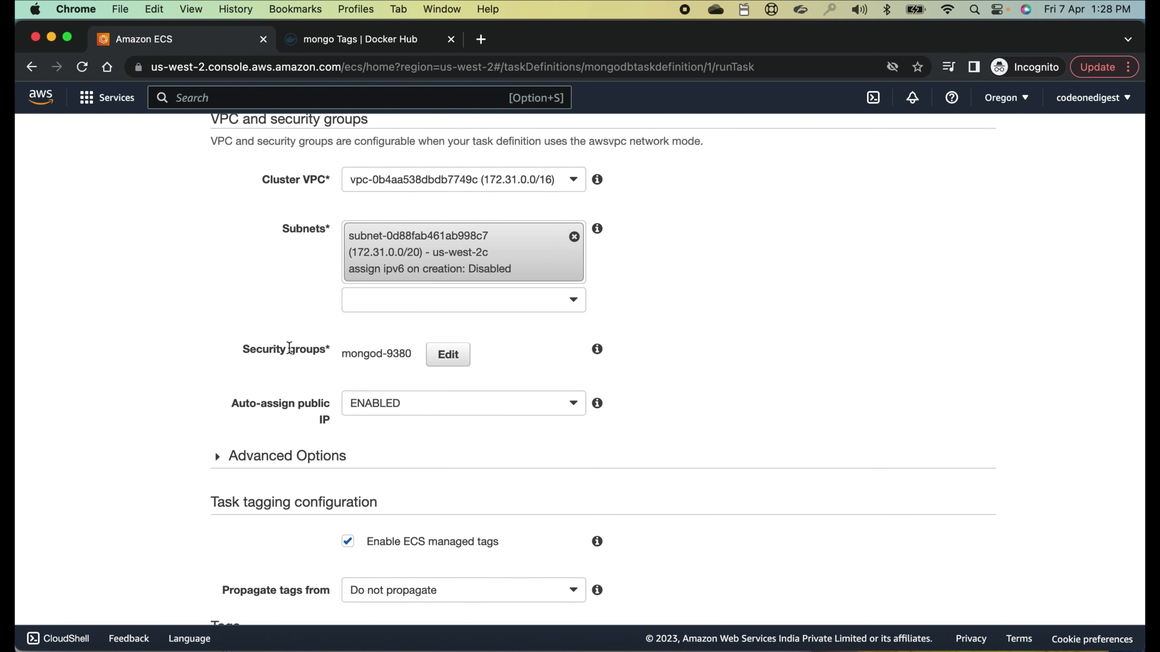
scroll(439, 359, down, 1)
click(449, 322)
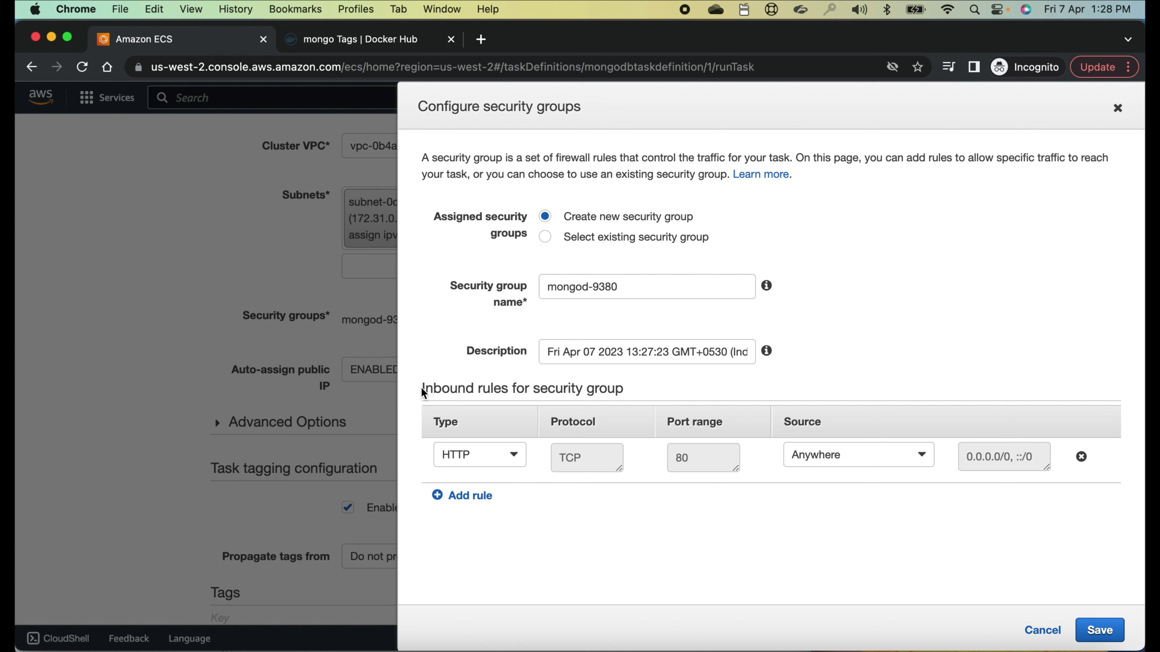
drag(421, 388, 554, 398)
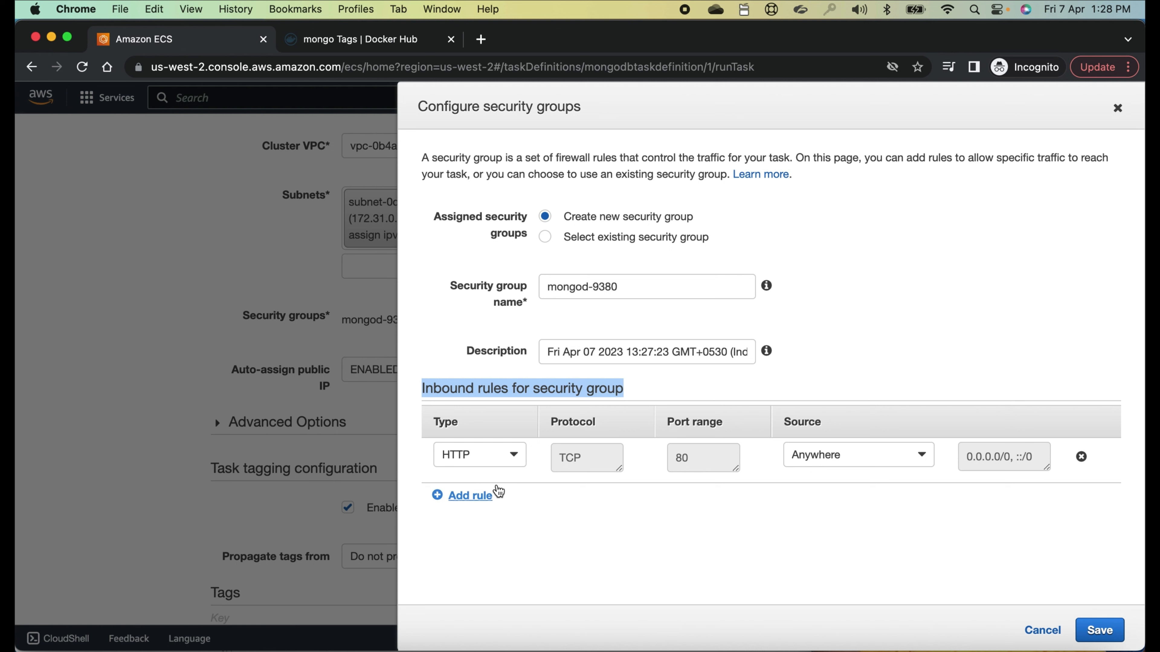
Add a Custom TCP inbound rule for port 27017 with source Anywhere to the new security group and save it
click(441, 503)
click(471, 504)
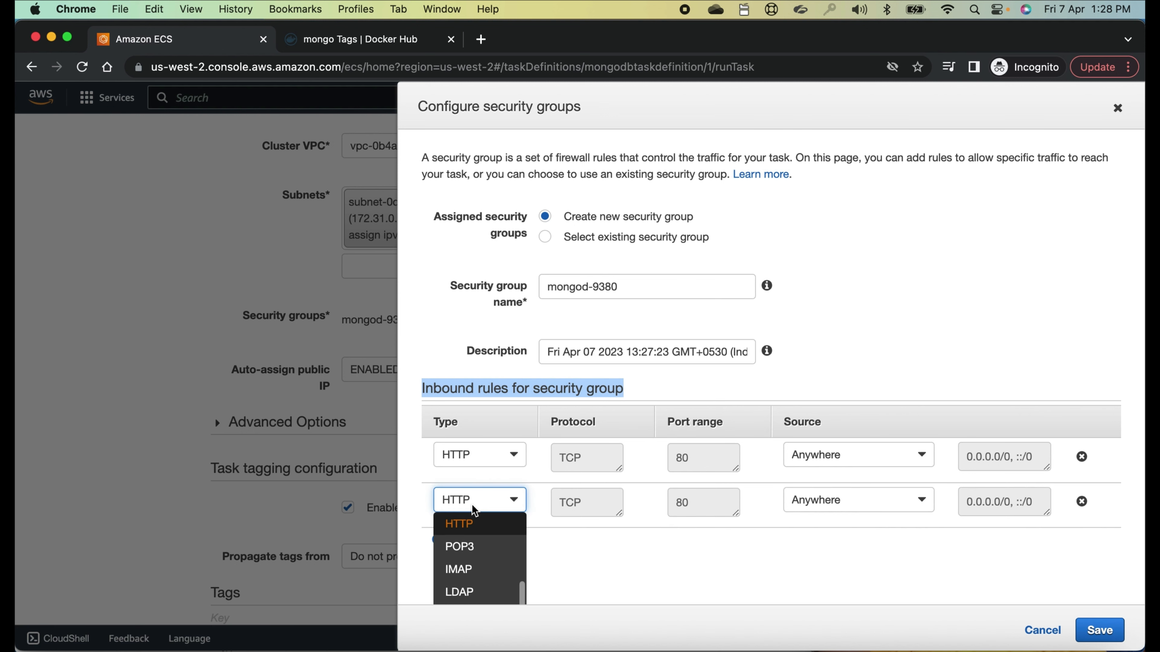
scroll(472, 508, up, 5)
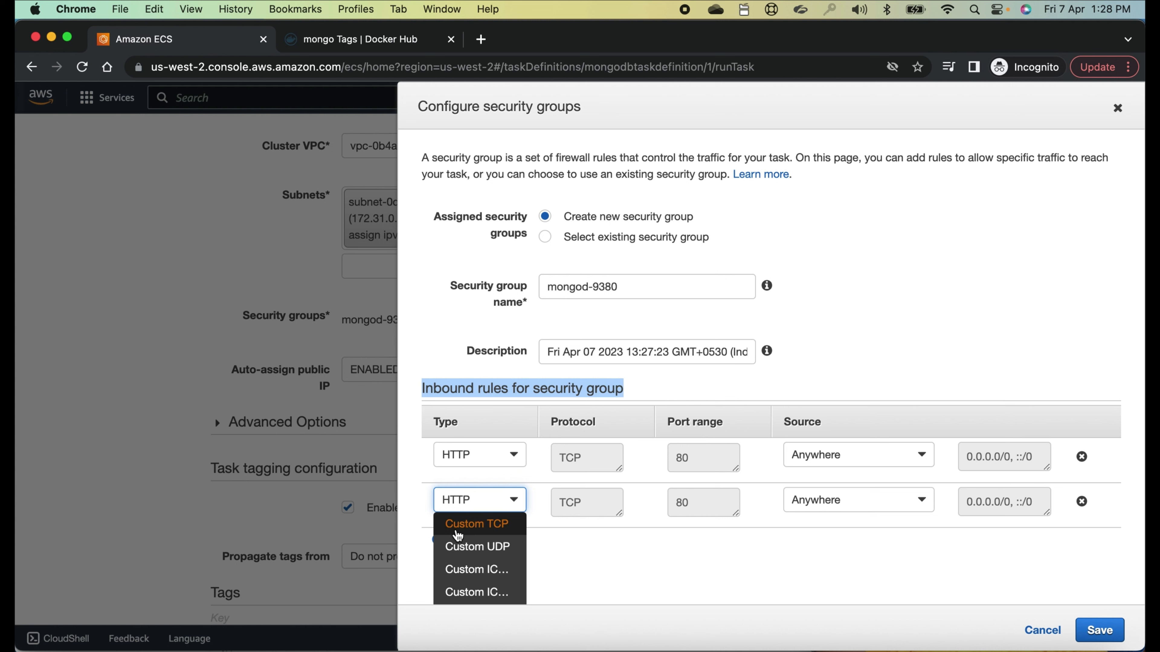
click(486, 525)
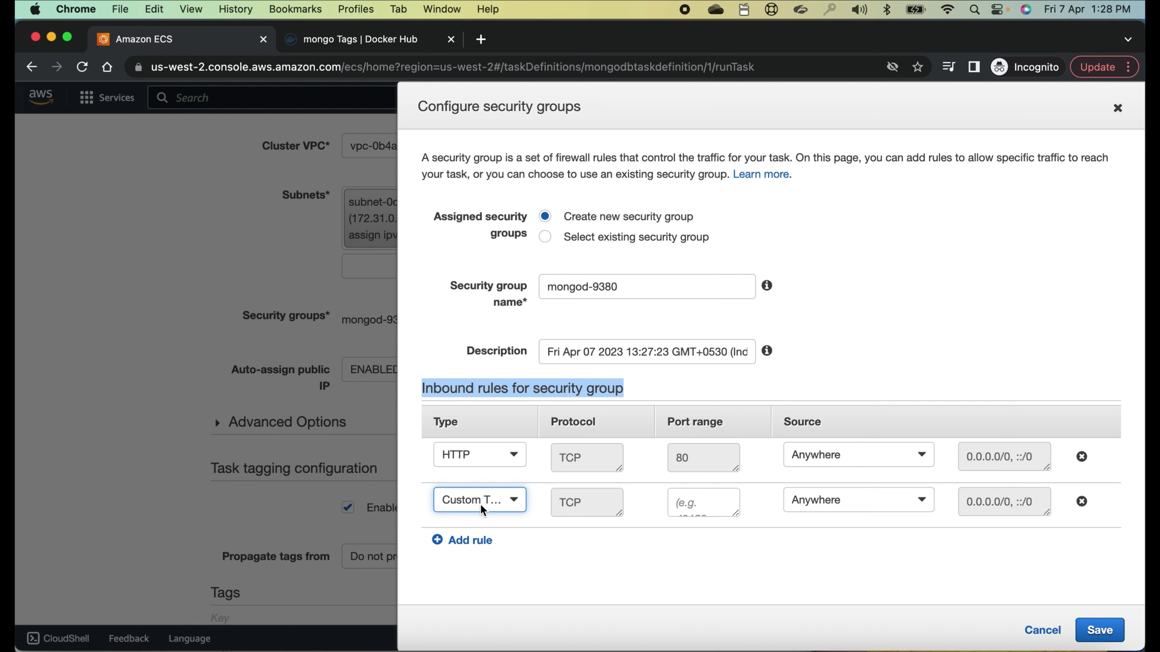
click(466, 500)
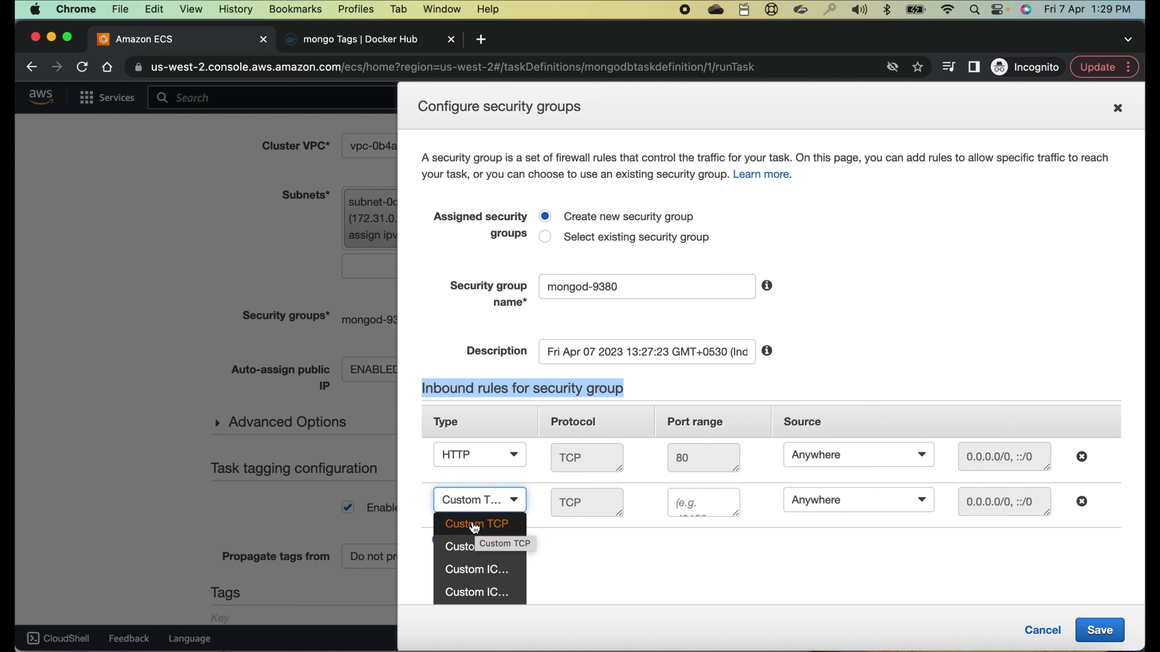
click(472, 523)
click(694, 500)
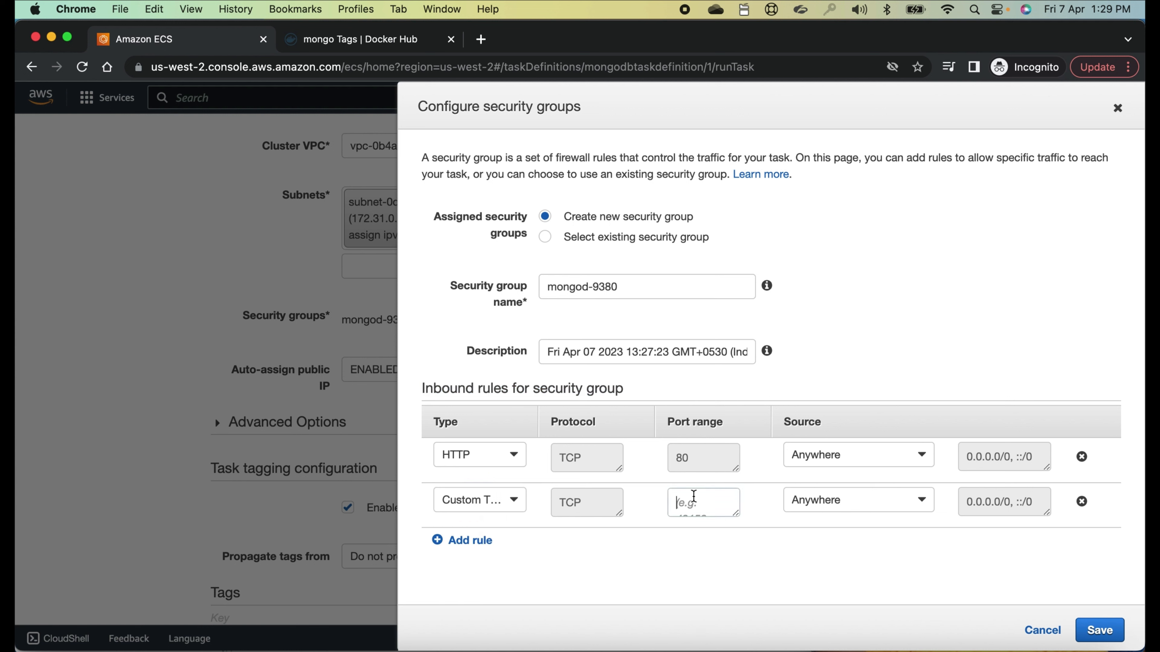
text(27017)
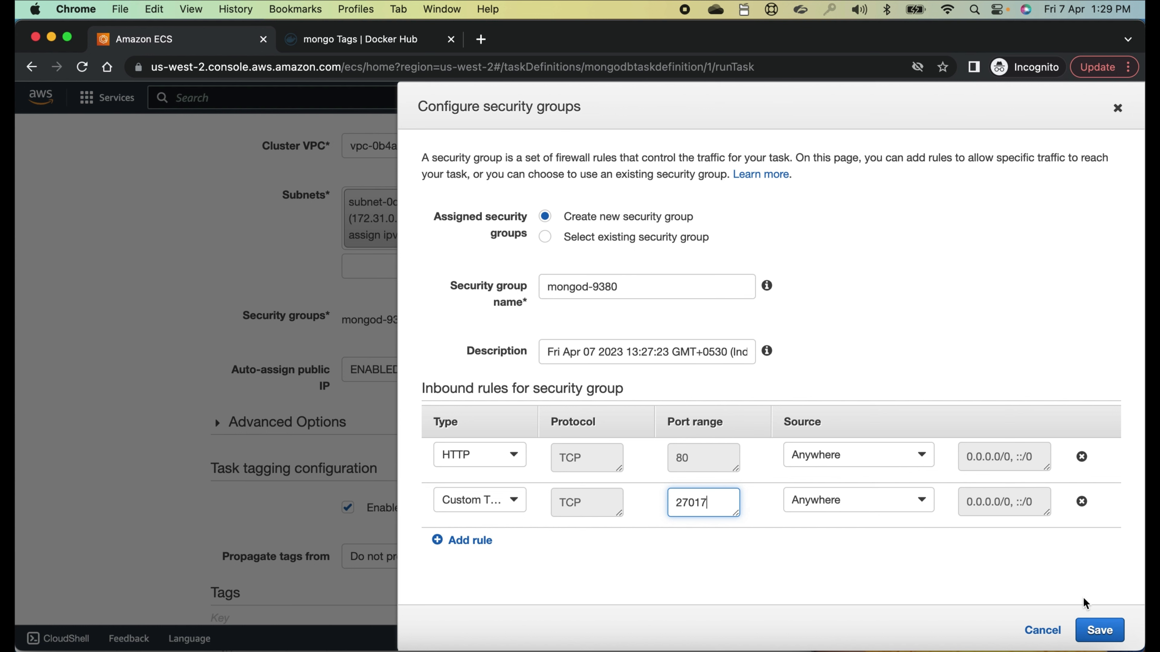
click(1101, 631)
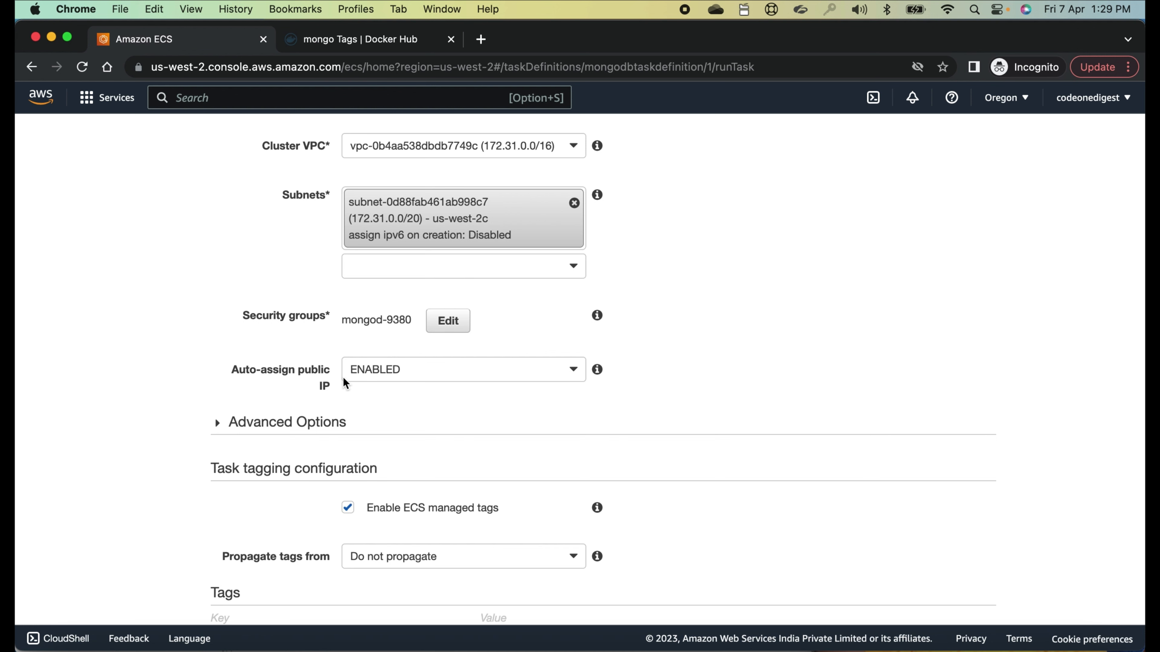
Run the task with the configured settings and refresh the MyContainerDemo cluster's task list
scroll(343, 383, down, 3)
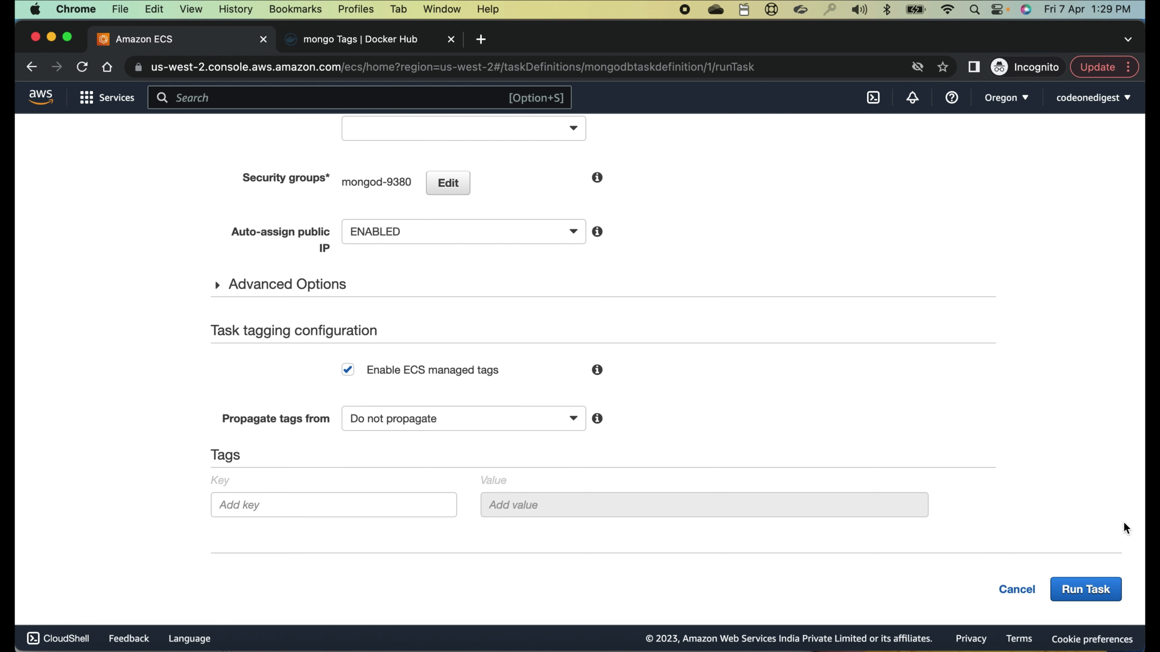
click(1078, 596)
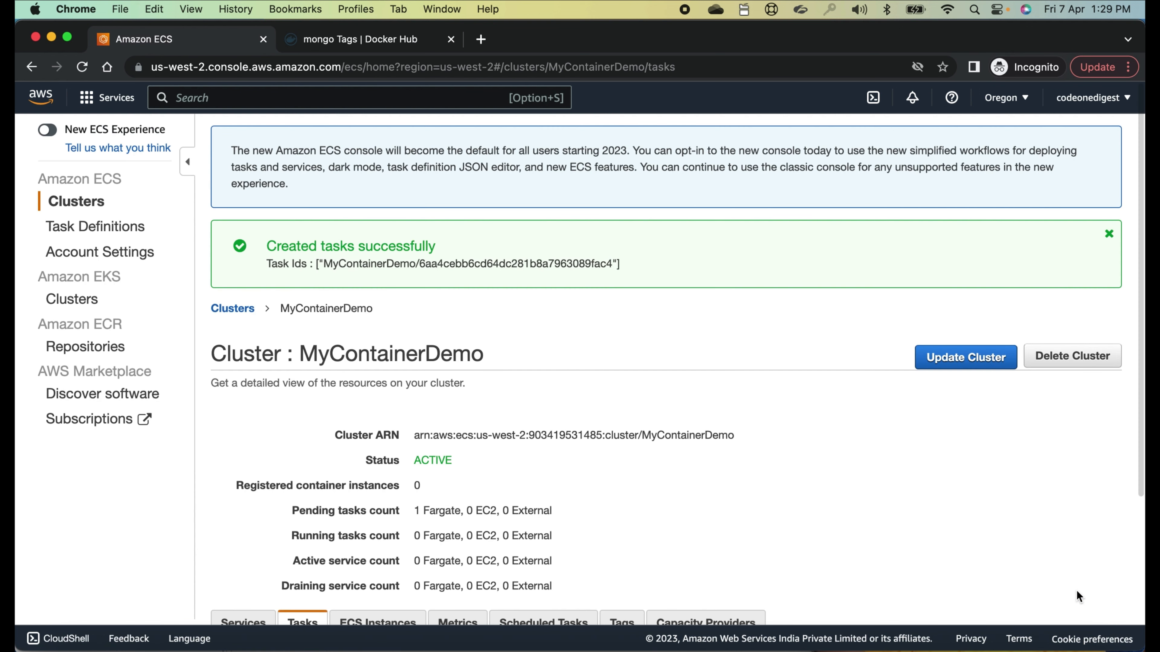
scroll(640, 379, down, 5)
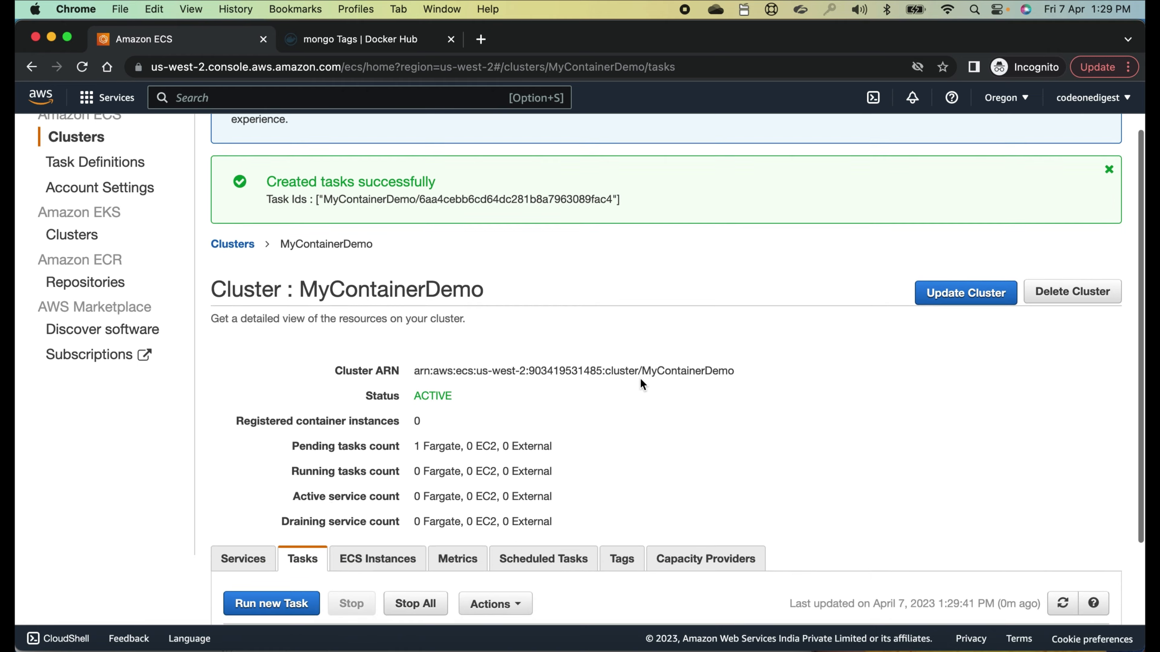
scroll(621, 361, down, 2)
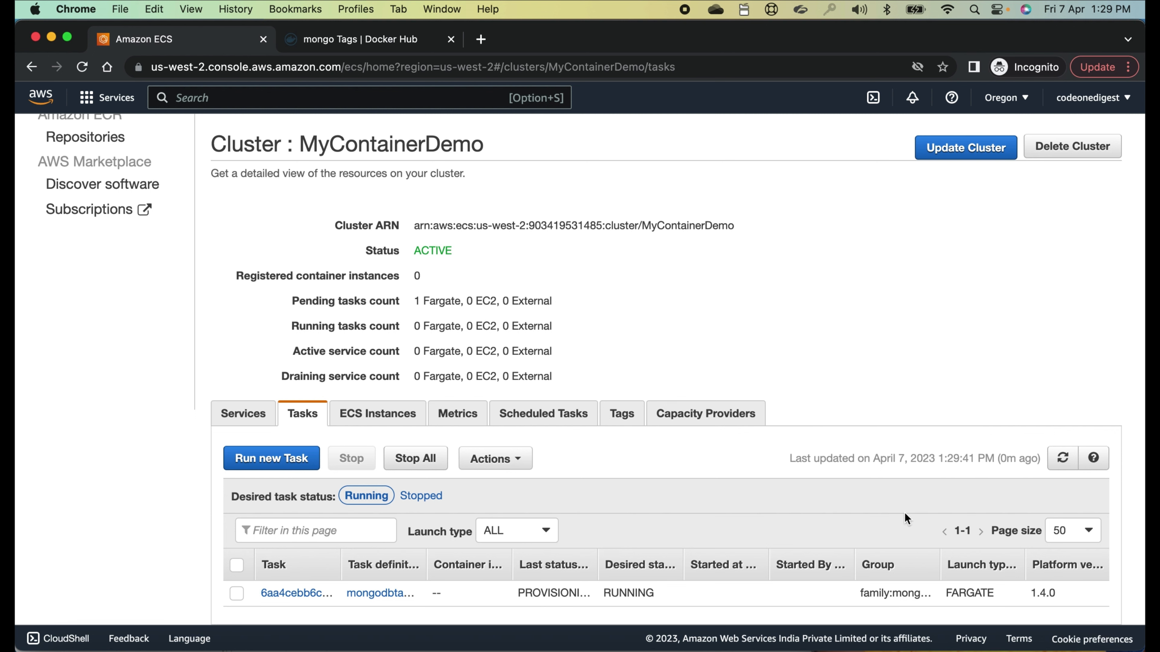
click(1063, 463)
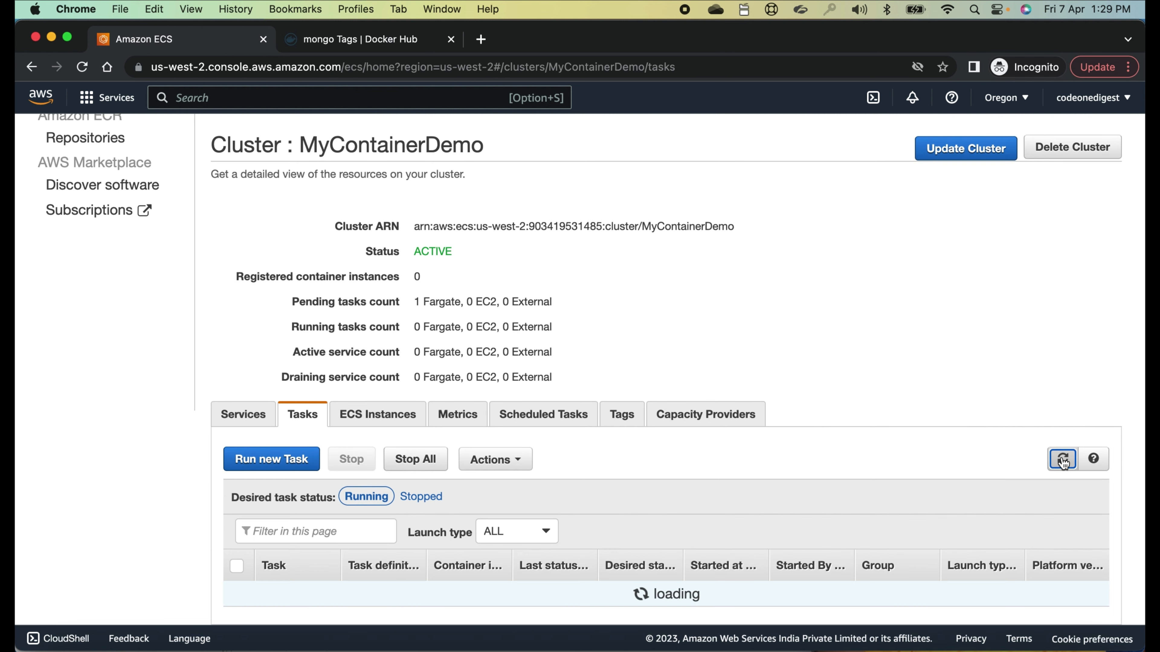
scroll(863, 449, down, 1)
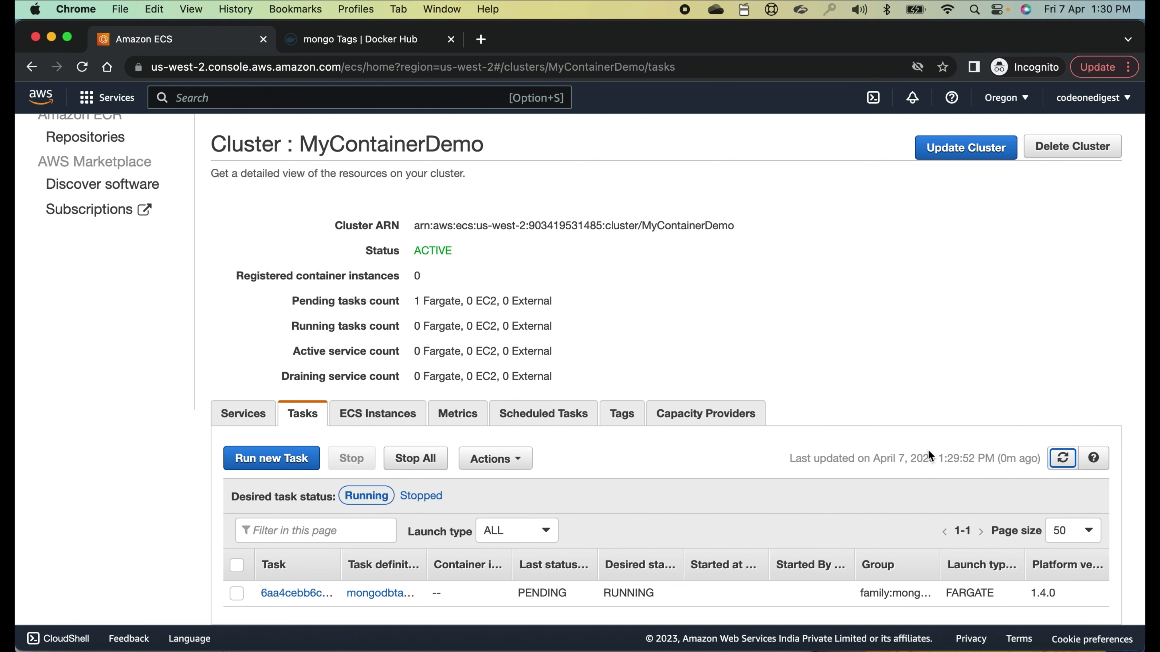
click(1063, 458)
Open the new MongoDB task and examine its last and desired status, public IP and container entry
click(295, 594)
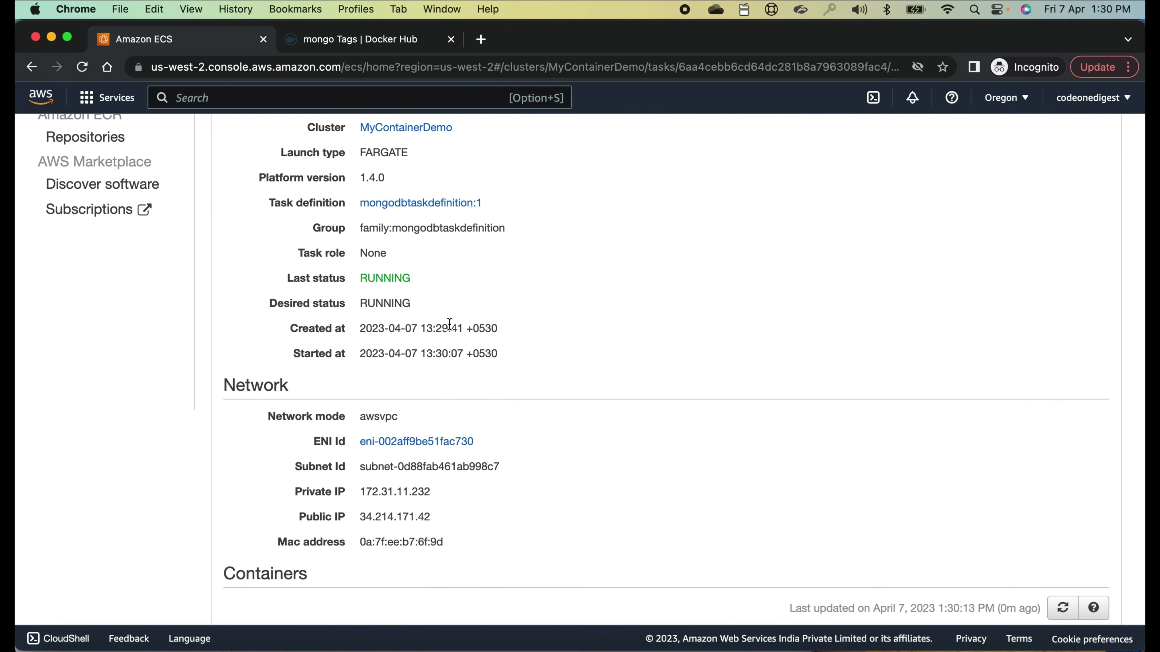
scroll(449, 325, up, 2)
double_click(375, 332)
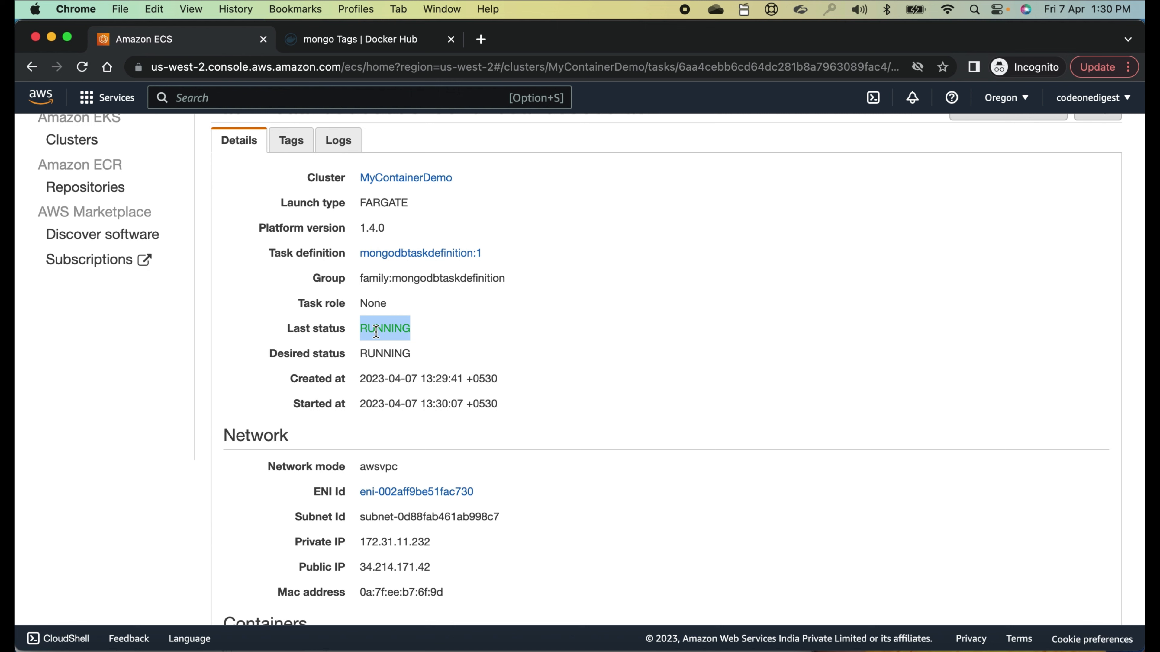
double_click(385, 353)
scroll(504, 327, up, 5)
scroll(504, 330, down, 10)
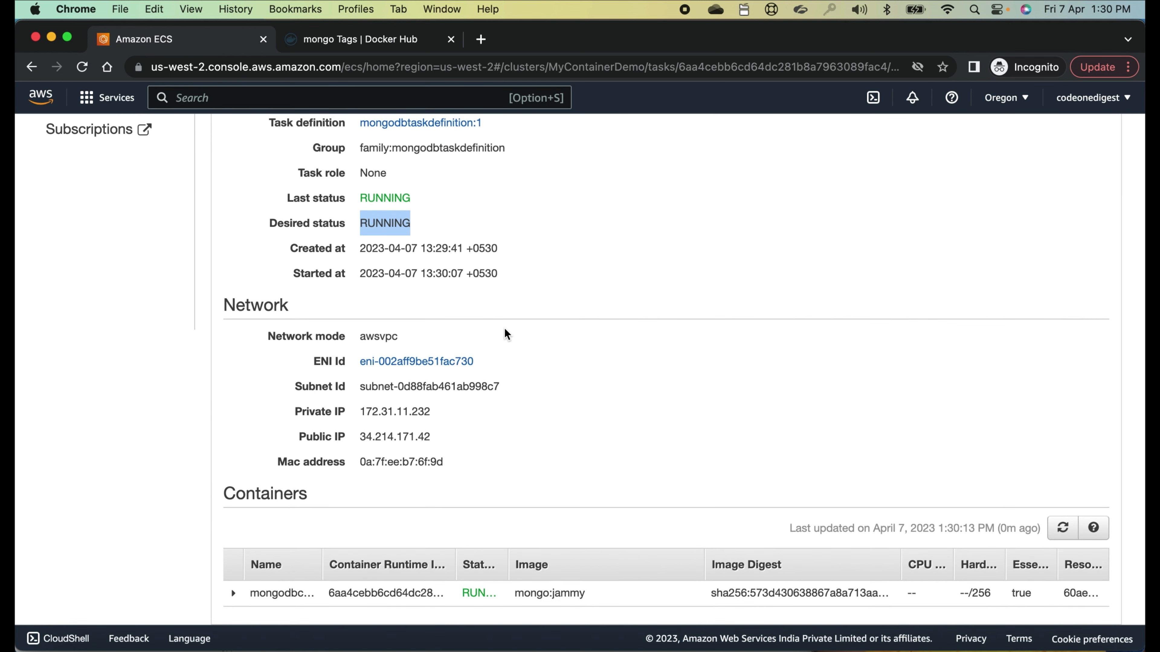
scroll(503, 332, up, 1)
scroll(503, 333, down, 1)
drag(434, 441, 358, 439)
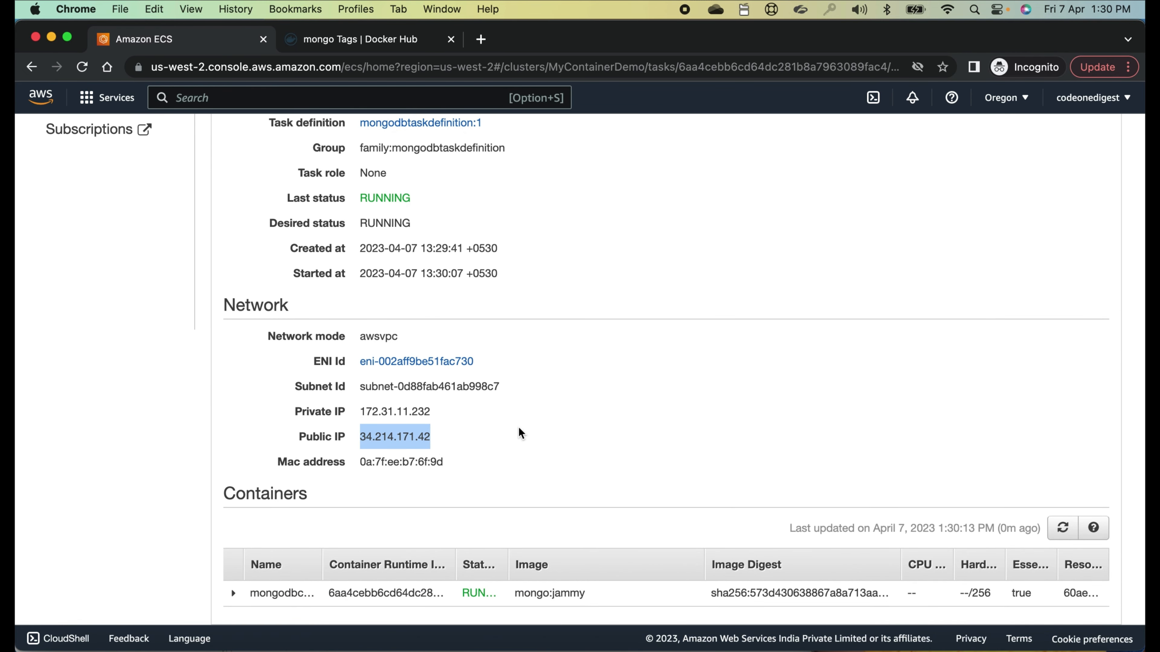
Look through the MongoDB task's log messages
scroll(518, 433, up, 8)
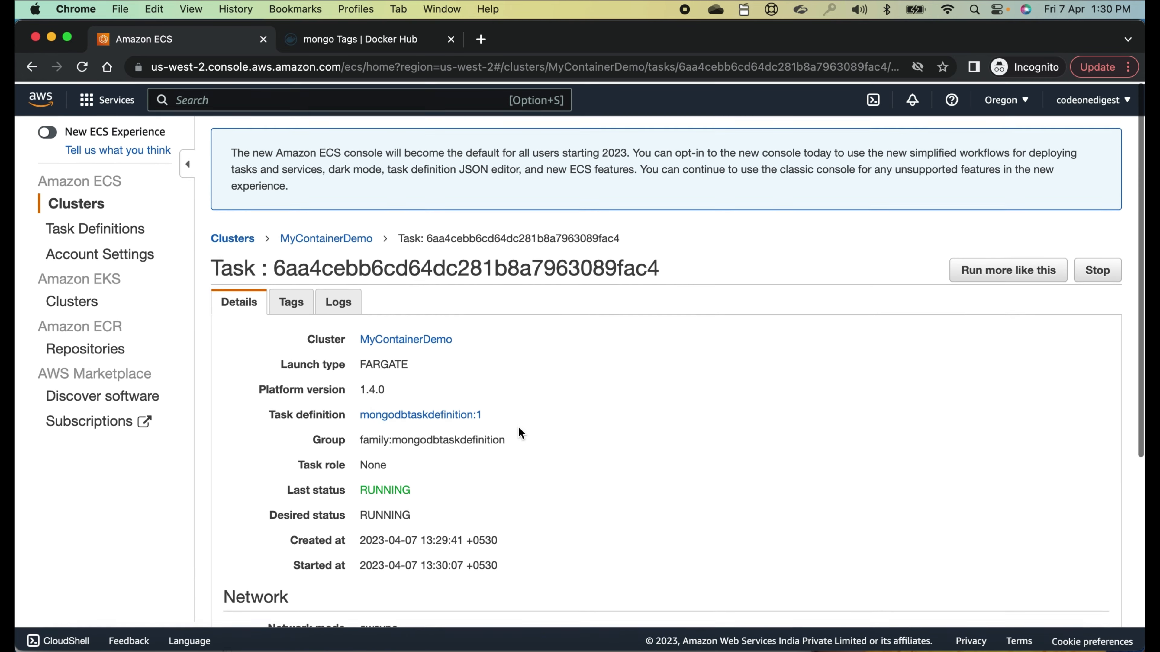
click(341, 301)
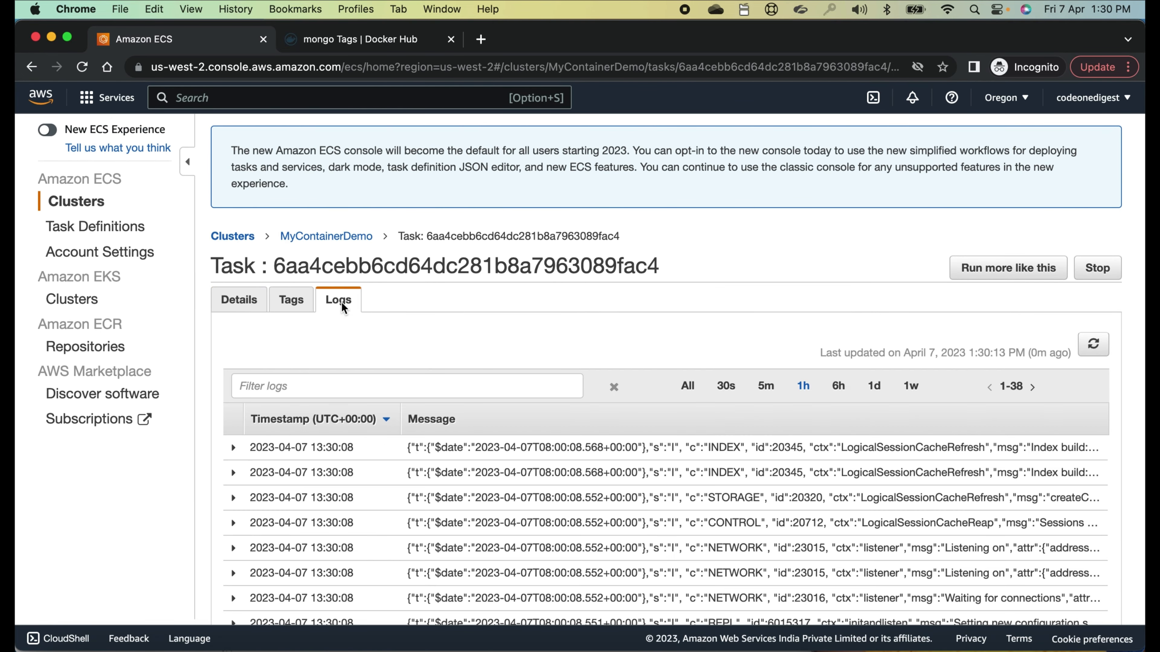
scroll(393, 507, down, 10)
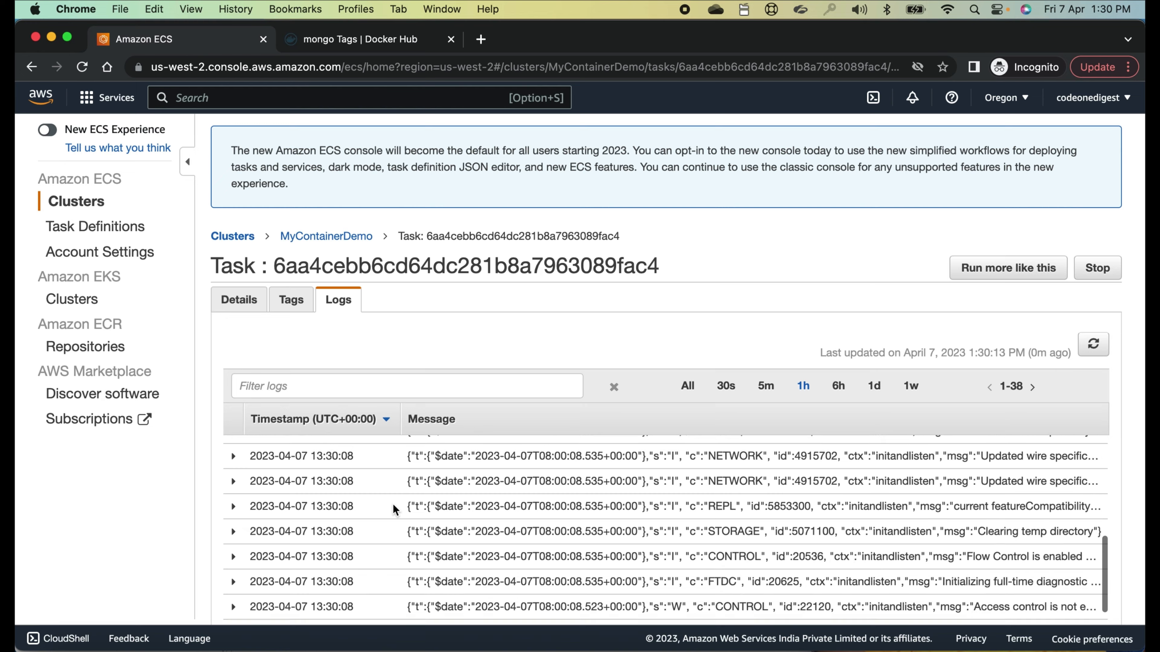
scroll(394, 508, down, 10)
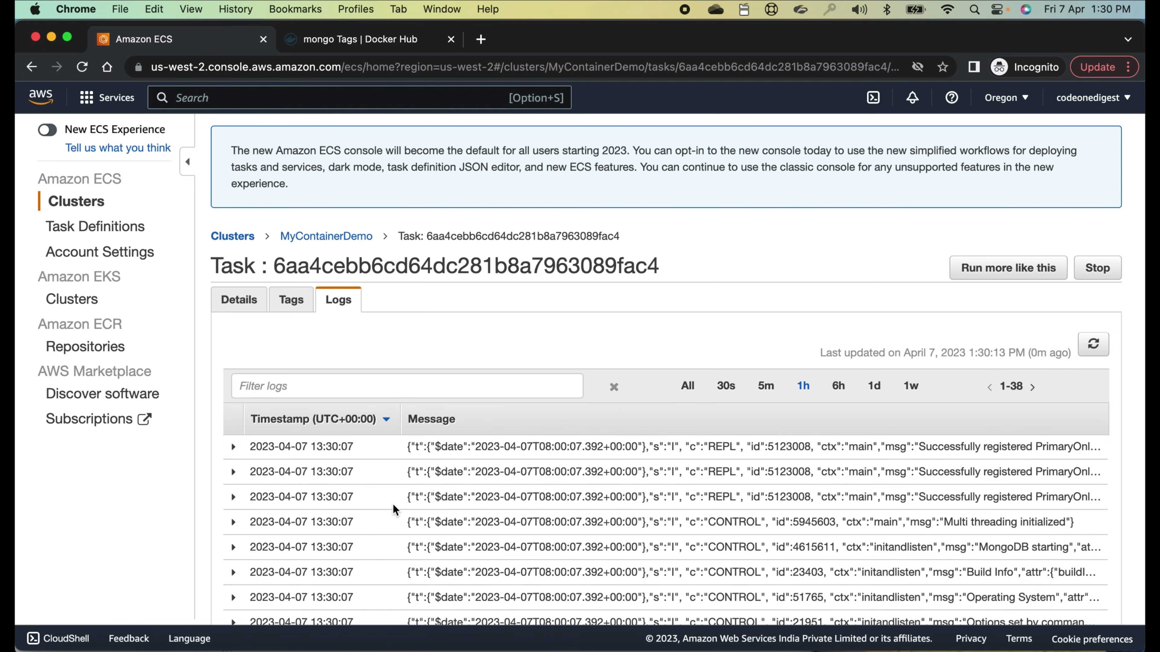
scroll(393, 507, up, 15)
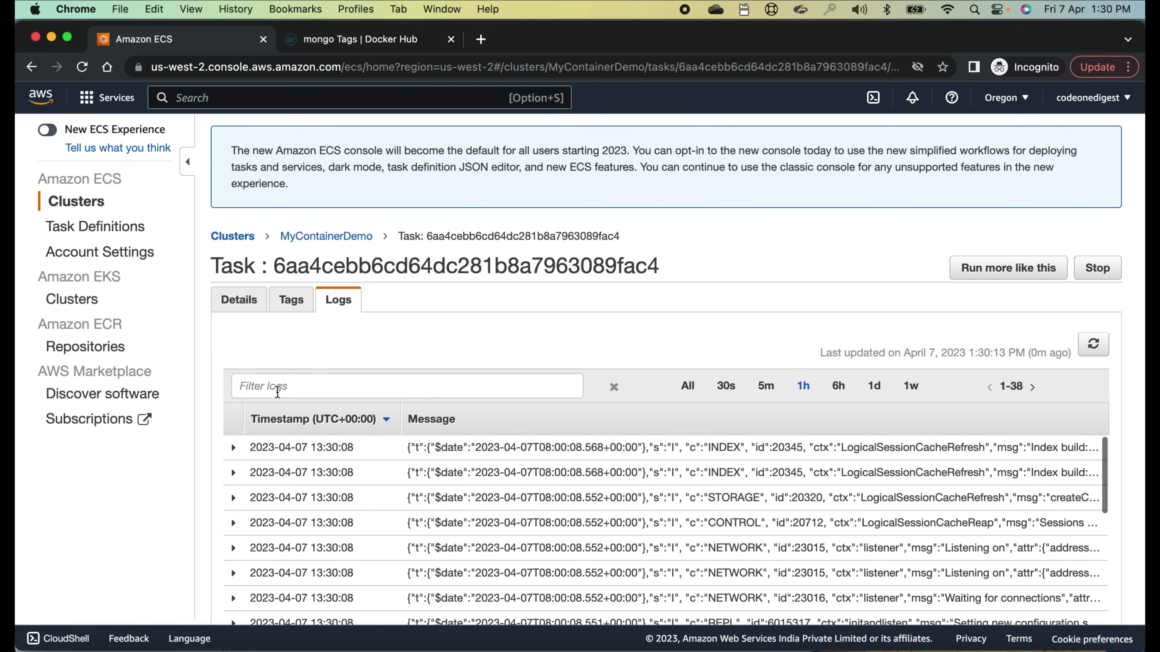
Return to the task's details and copy its public IP address from the network information
click(241, 303)
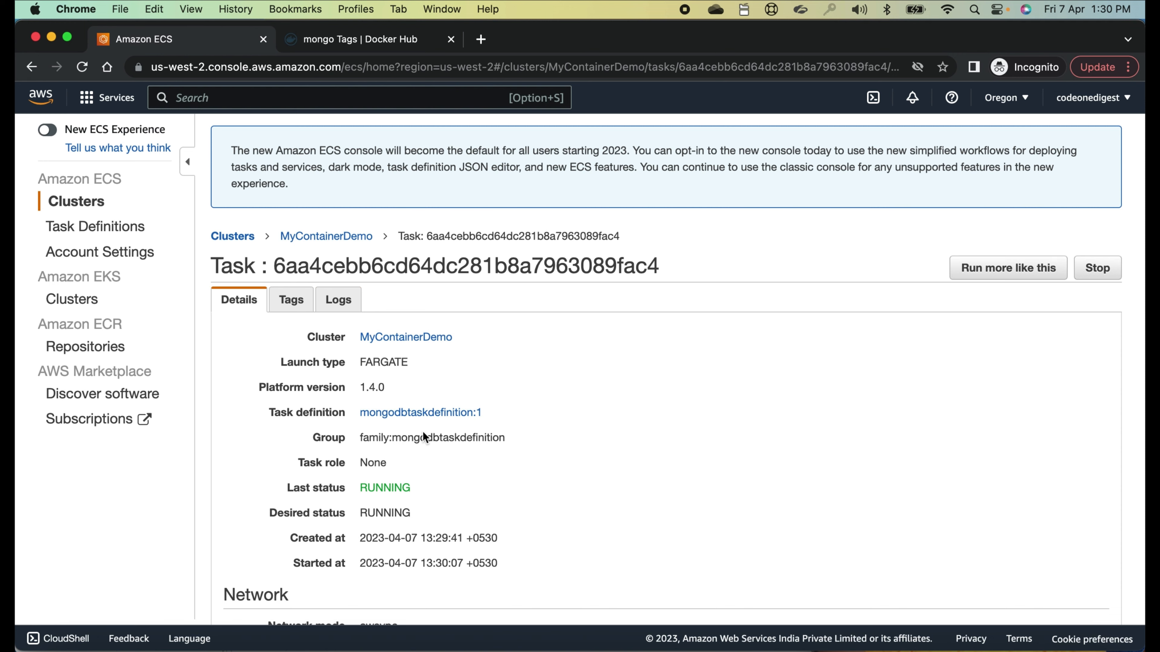
scroll(430, 452, down, 10)
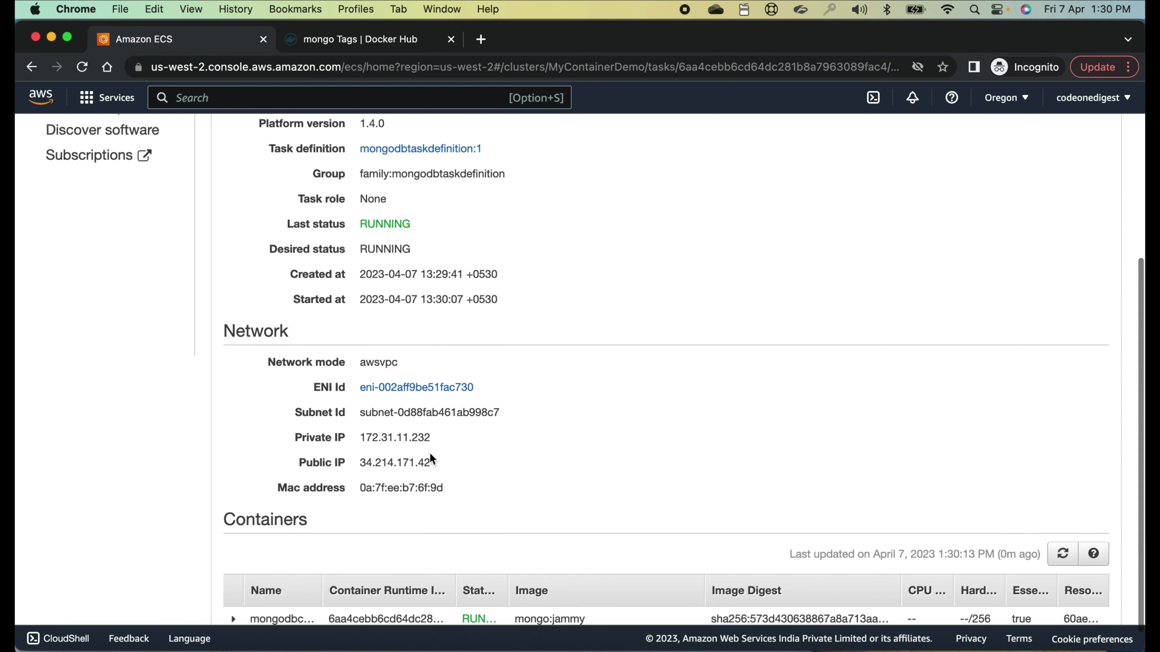
scroll(431, 457, up, 10)
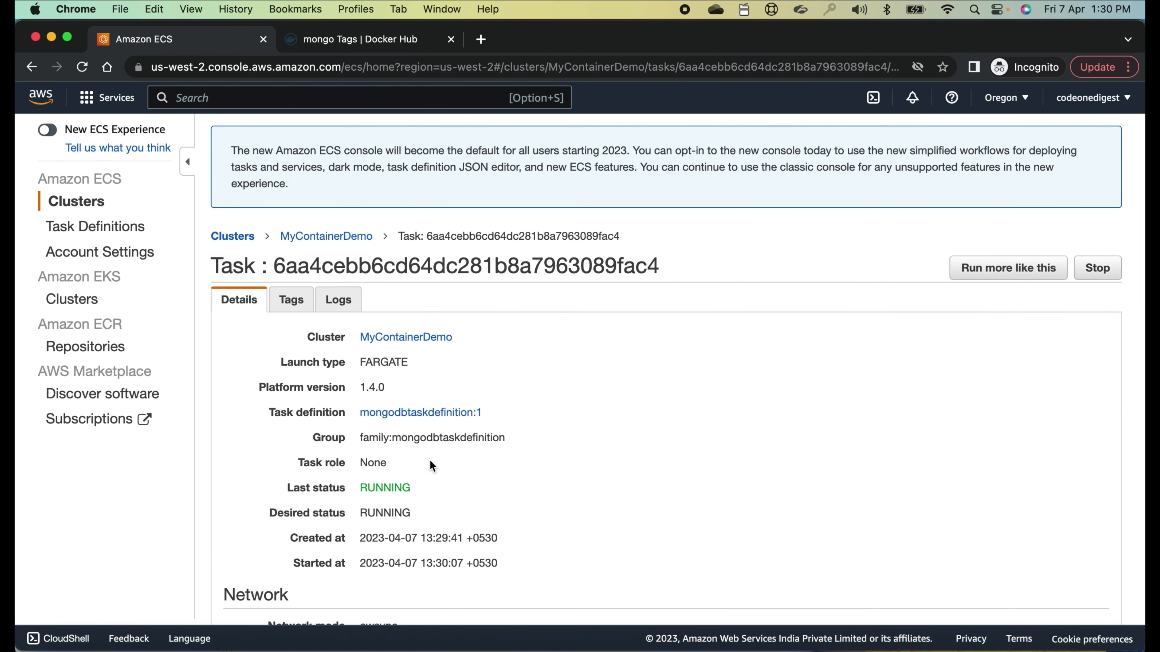
scroll(430, 461, down, 10)
drag(432, 438, 359, 438)
key(super+c)
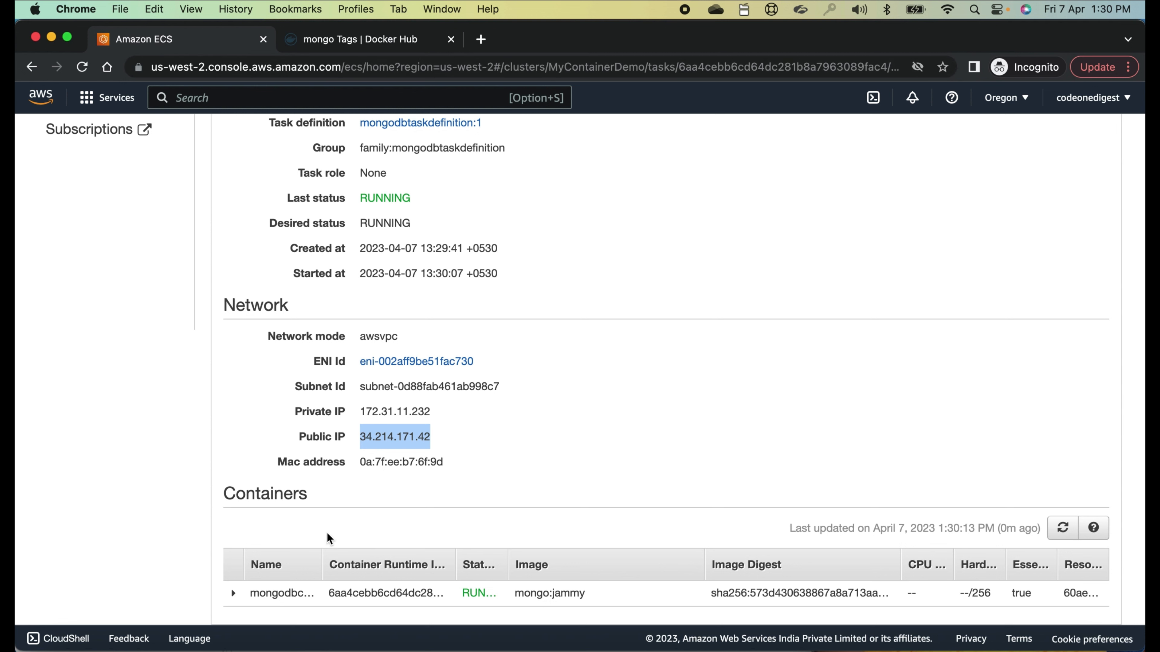
click(235, 594)
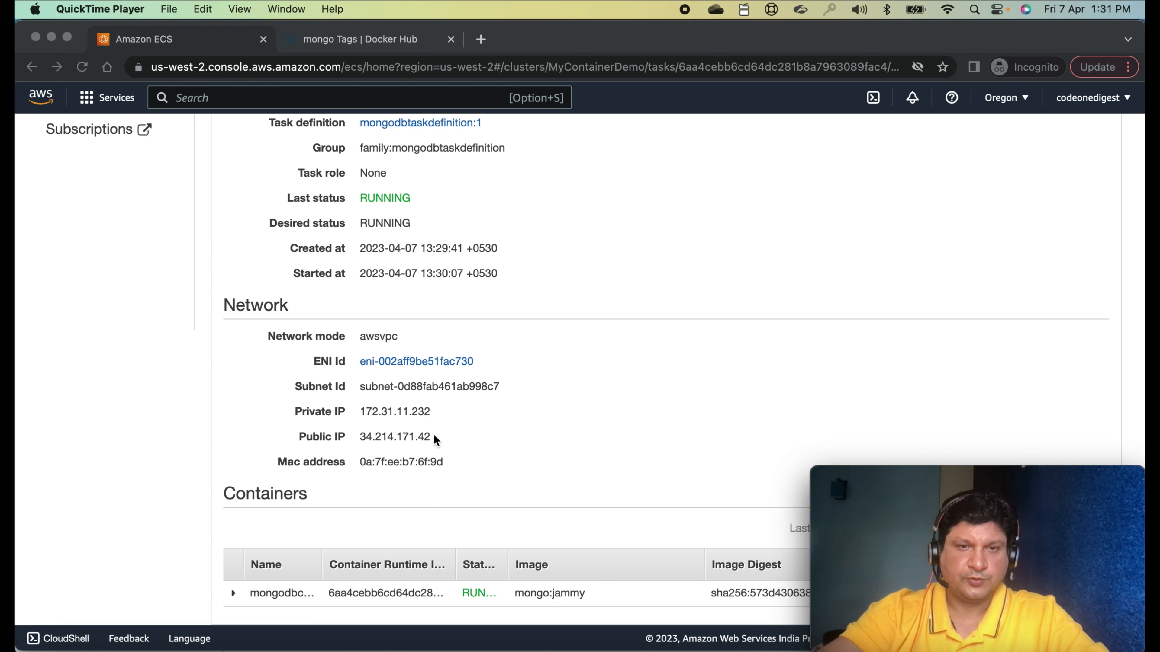
click(397, 443)
drag(359, 437, 429, 439)
Find the MongoDB client by searching the installed applications for "mongo" and launch MongoDB Compass
key(F4)
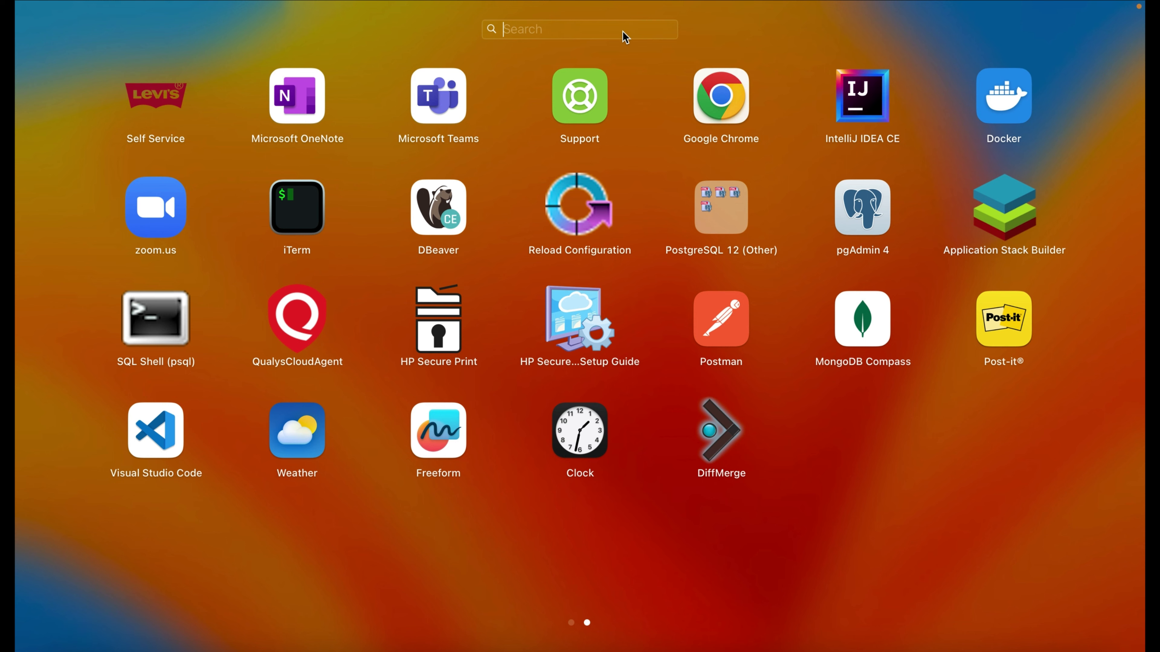
text(mongo)
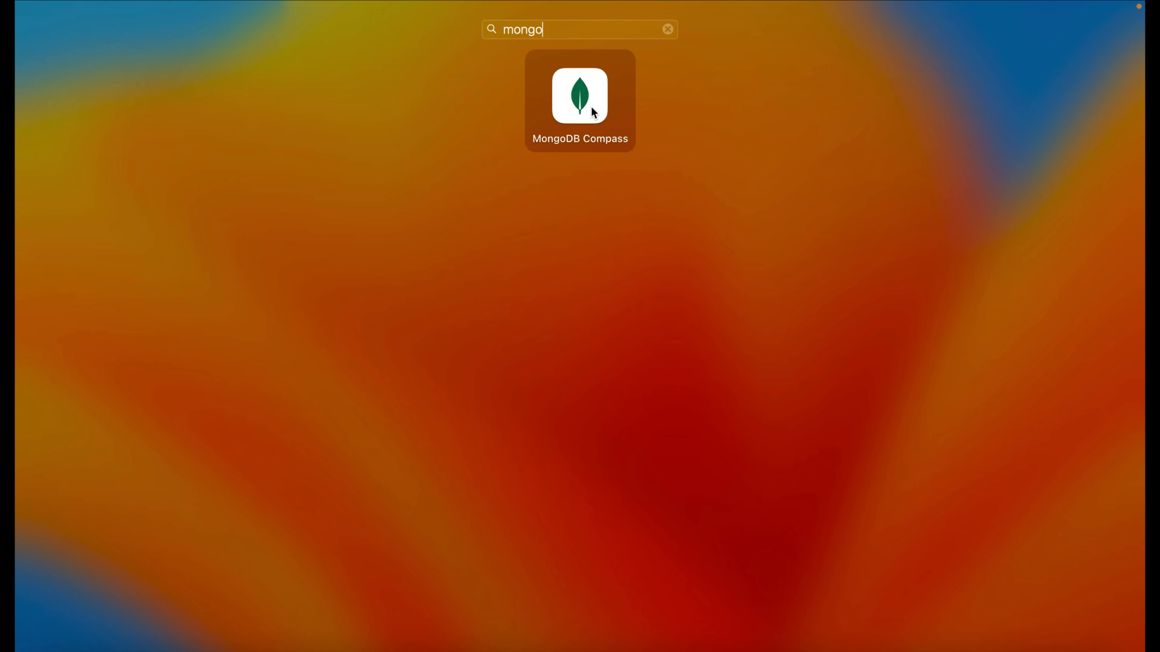
click(592, 109)
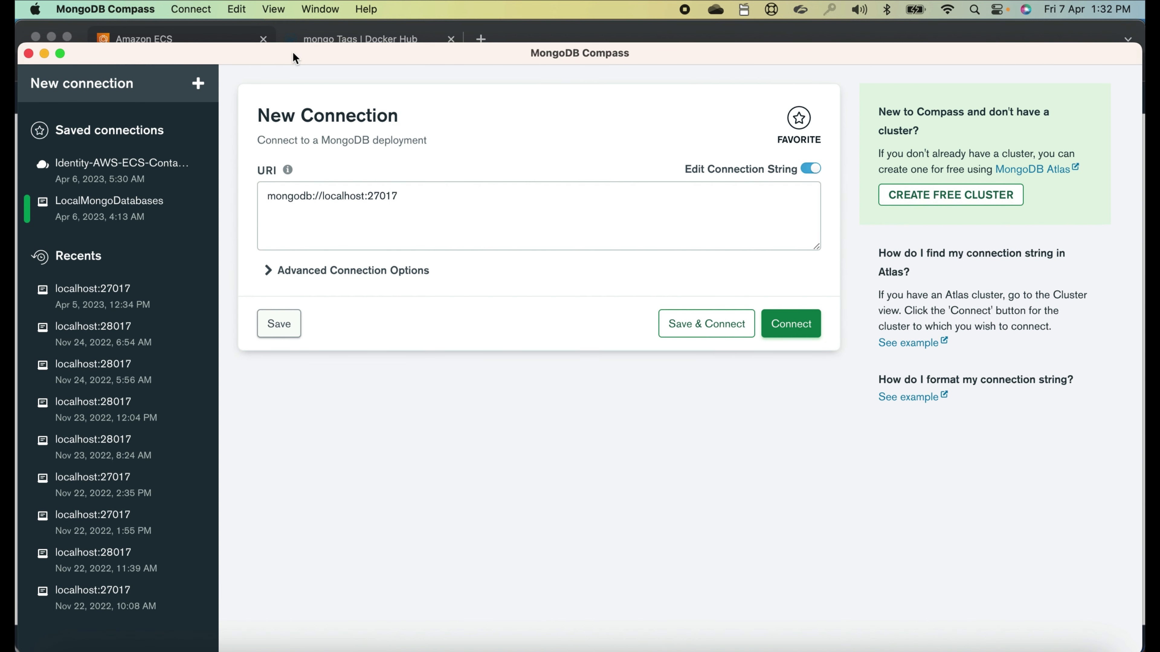
drag(302, 53, 313, 52)
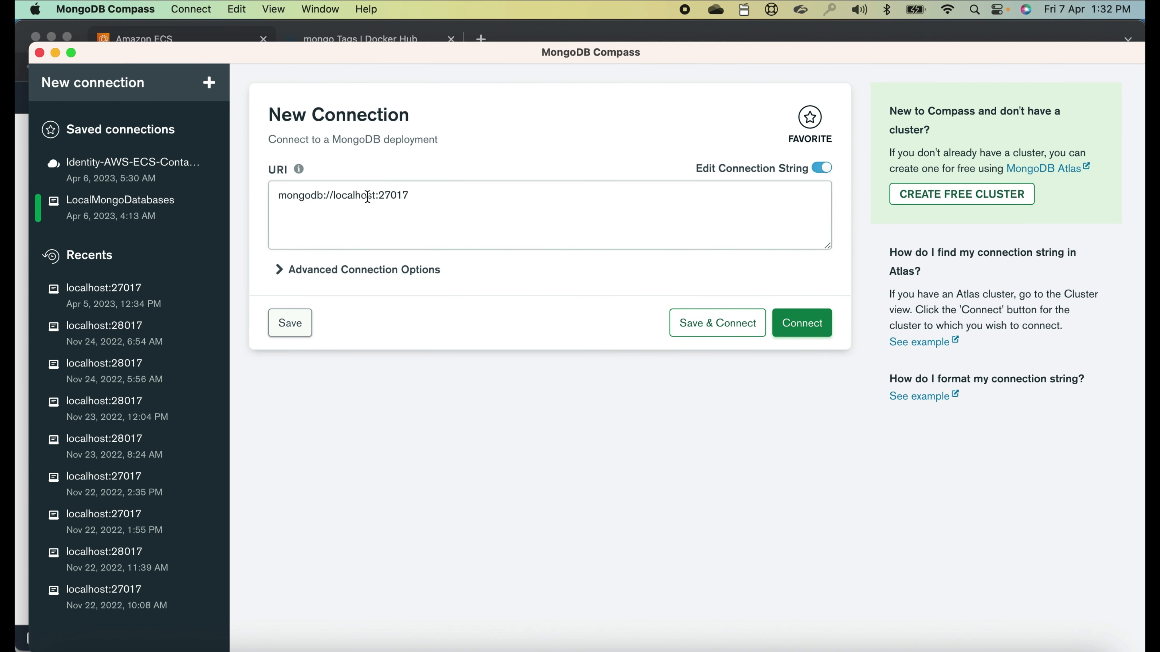
Replace localhost in the connection URI with the copied public IP, giving mongodb://34.214.171.42:27017, and connect
drag(376, 195, 334, 195)
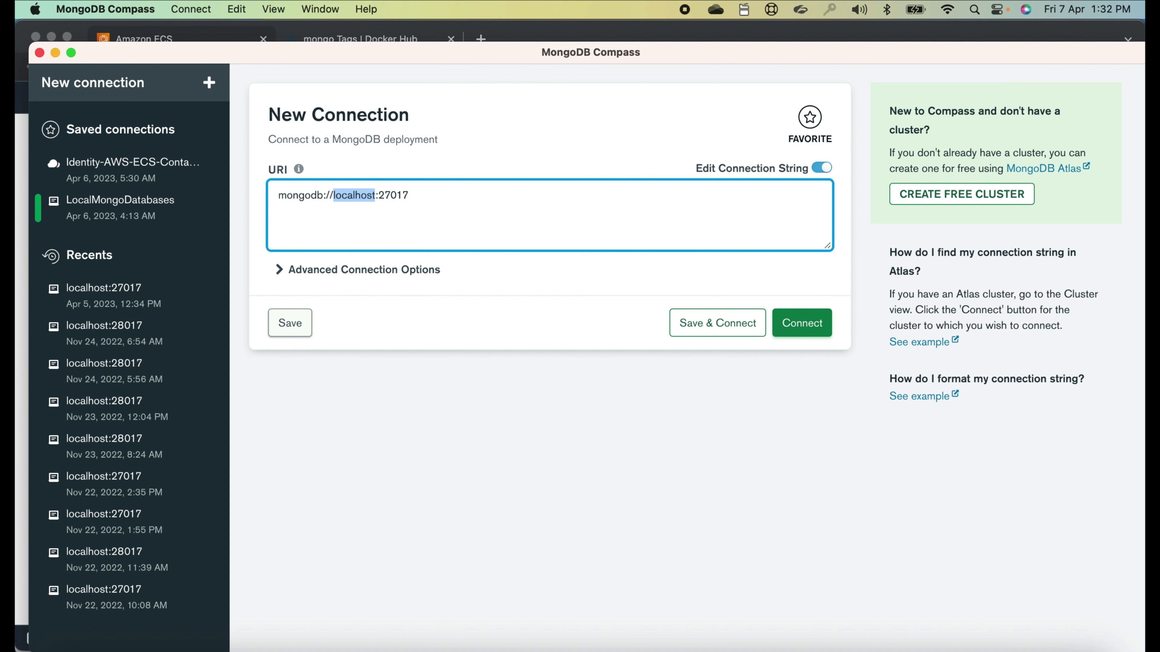
key(BackSpace)
key(super+v)
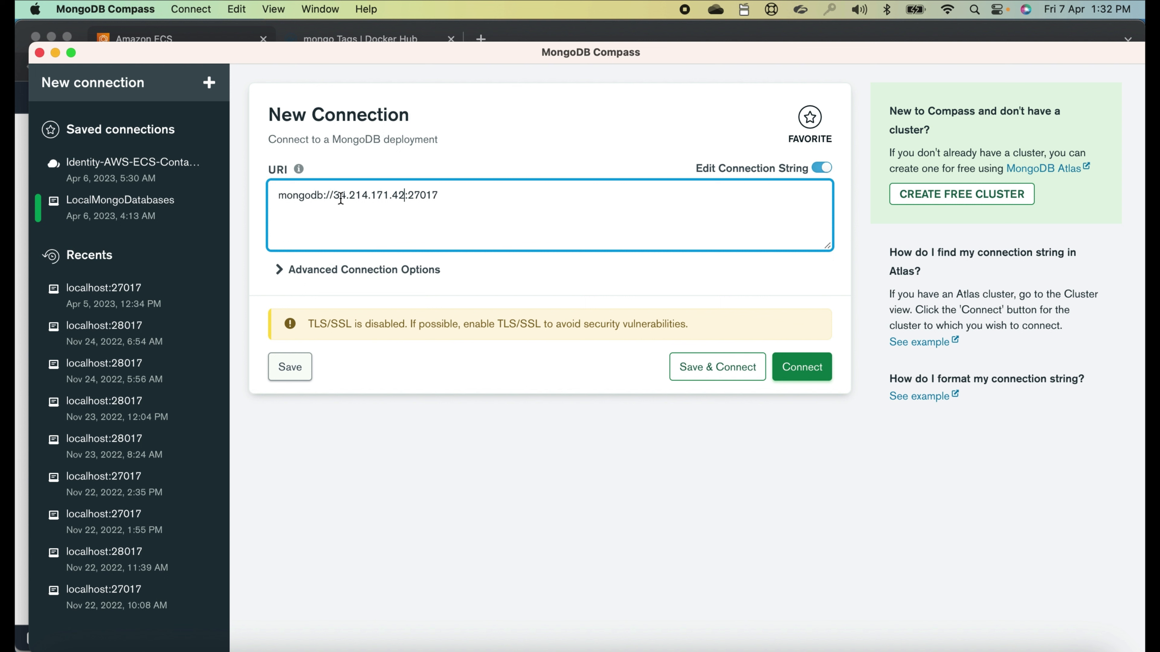
double_click(422, 195)
click(803, 372)
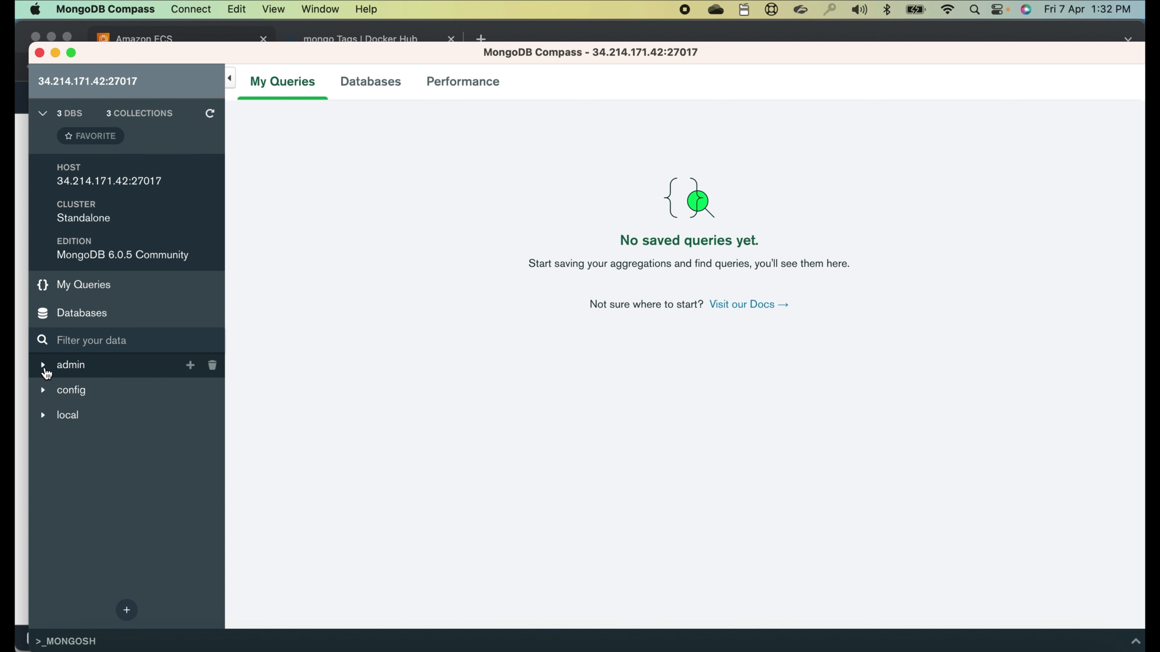
Open the admin and config databases of the connected server to view their collections
click(76, 371)
click(76, 391)
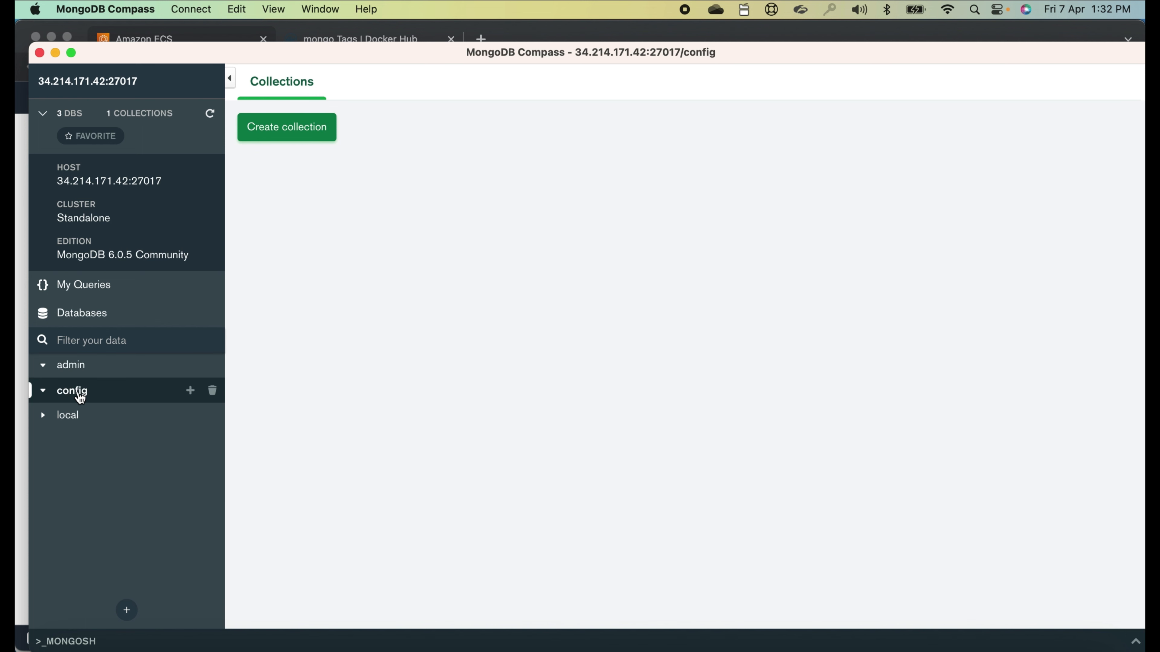
Open the local database to view its collections and collapse it again in the database tree
click(76, 425)
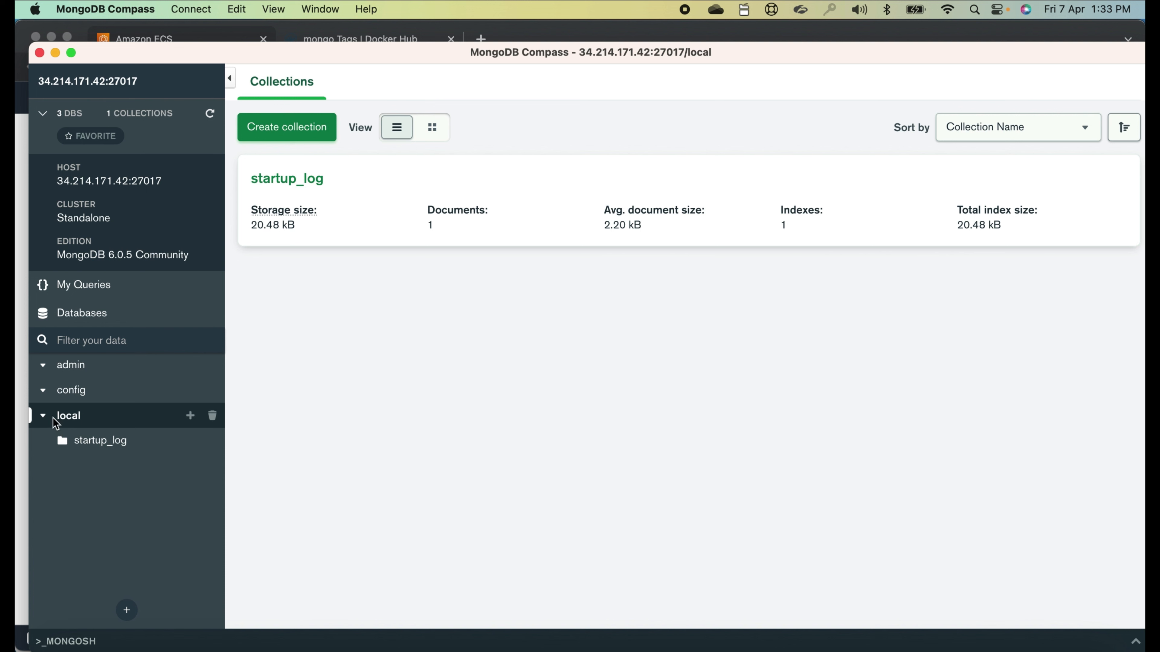
click(44, 419)
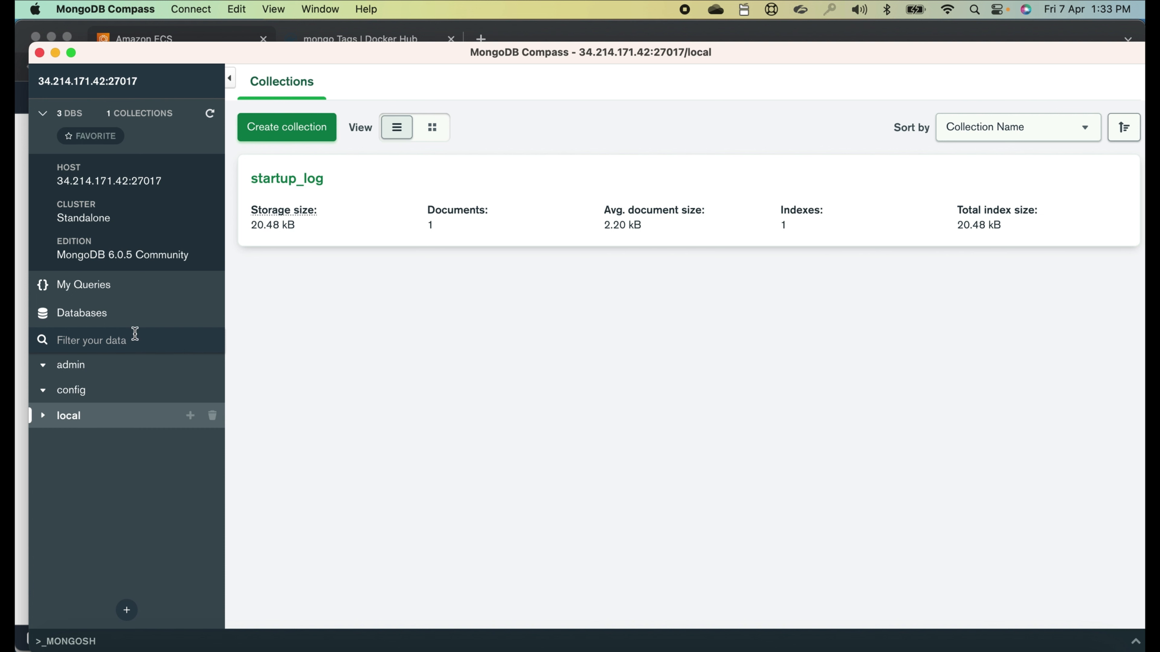
From the list of all databases, create a database named MyMongoDBDemoDB with a collection named MyDemoCollection
click(96, 319)
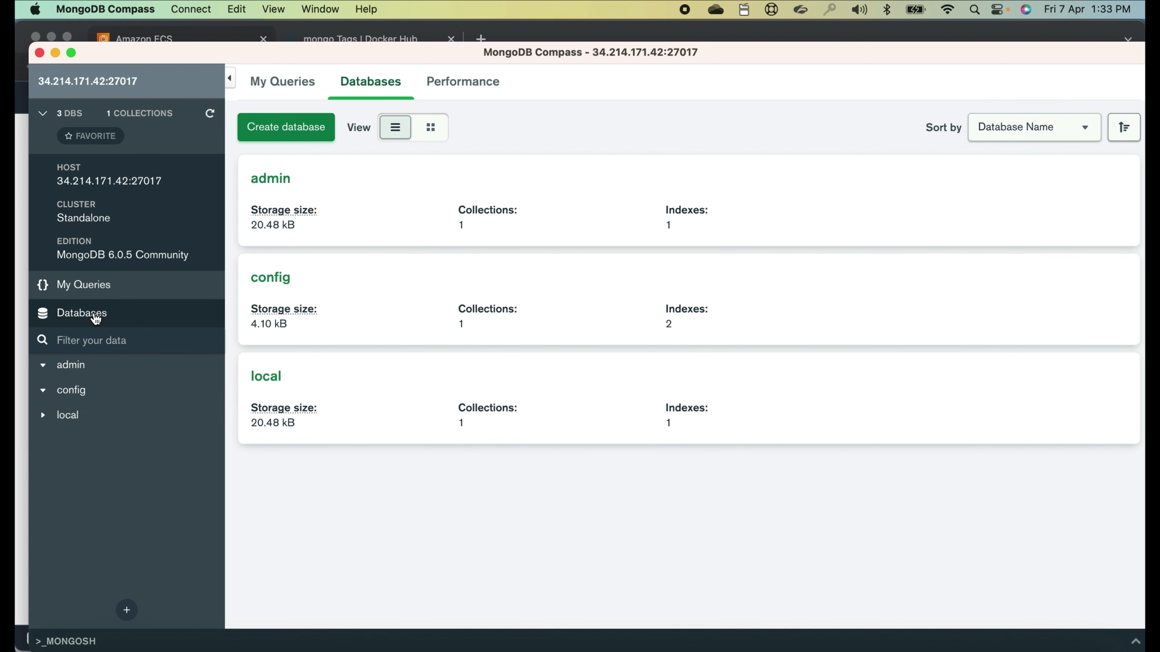
click(293, 135)
text(MyMon)
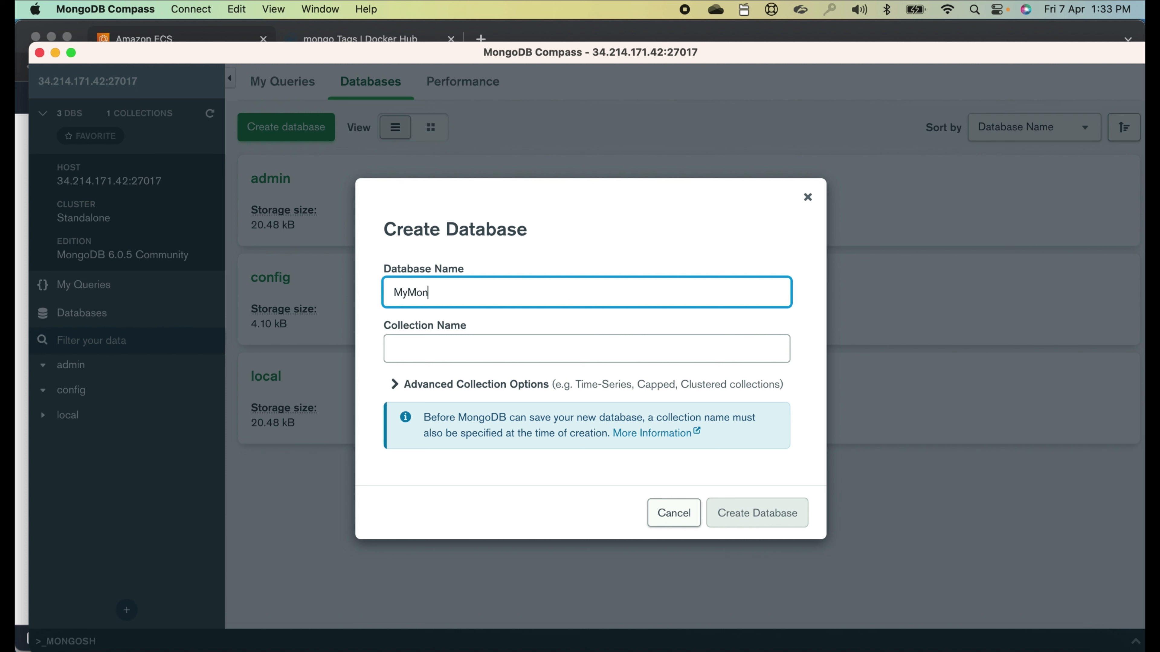
text(goDBDemoDB)
click(501, 354)
text(My)
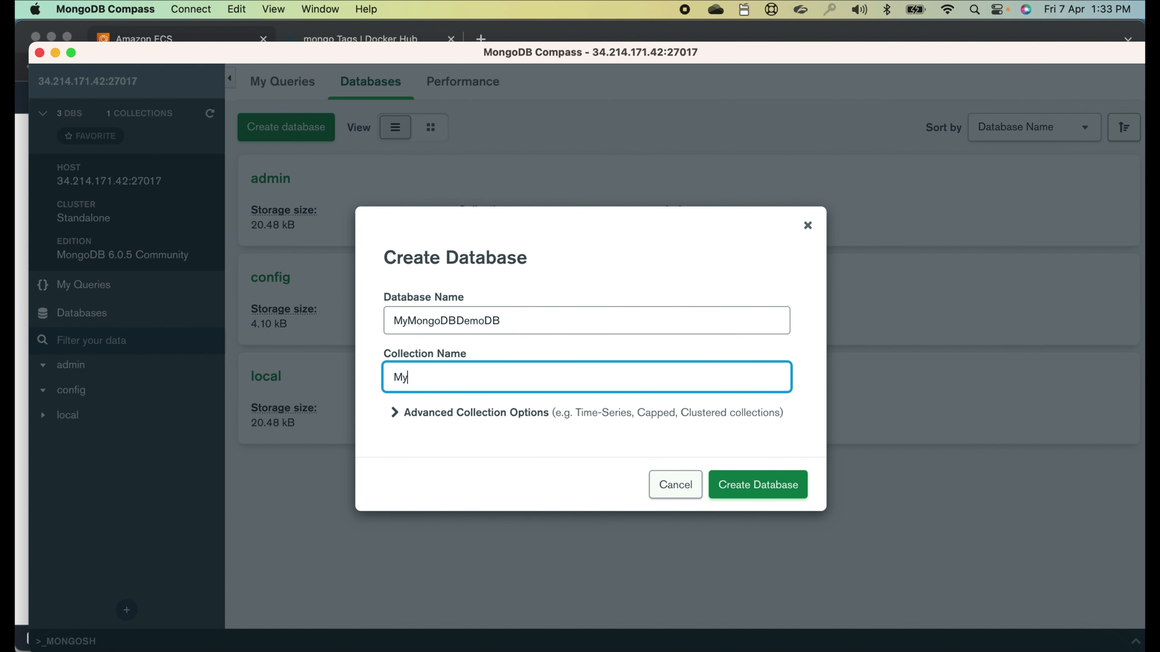
text(DemoCollection)
click(769, 490)
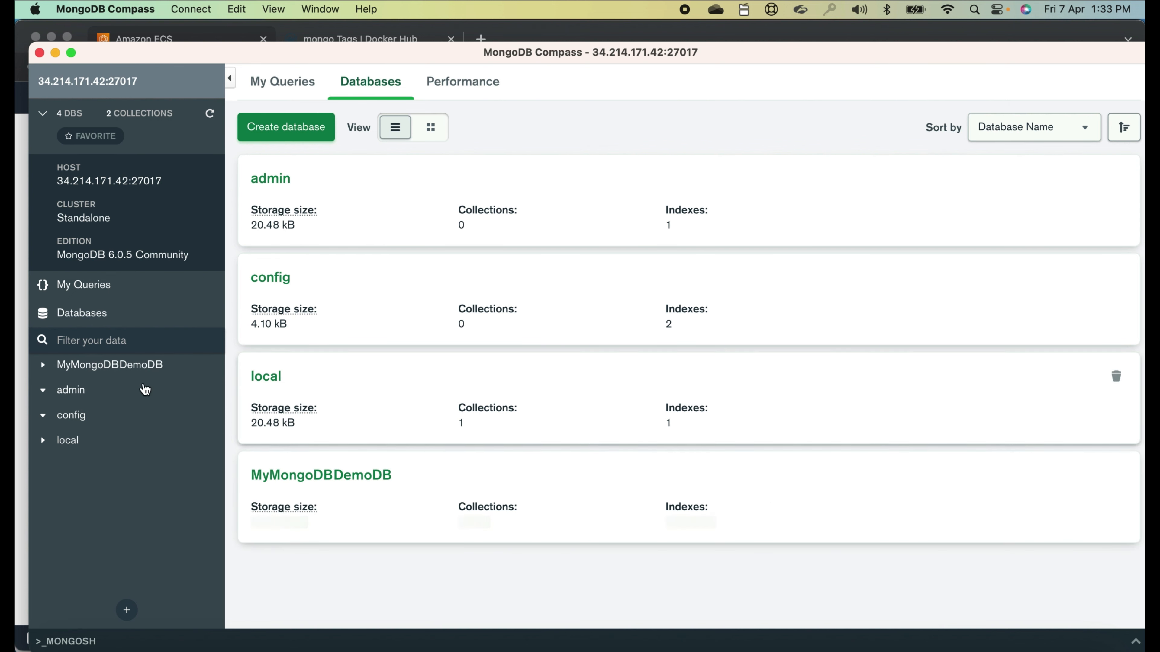
Open MyDemoCollection inside MyMongoDBDemoDB and start inserting a new document into it
click(44, 367)
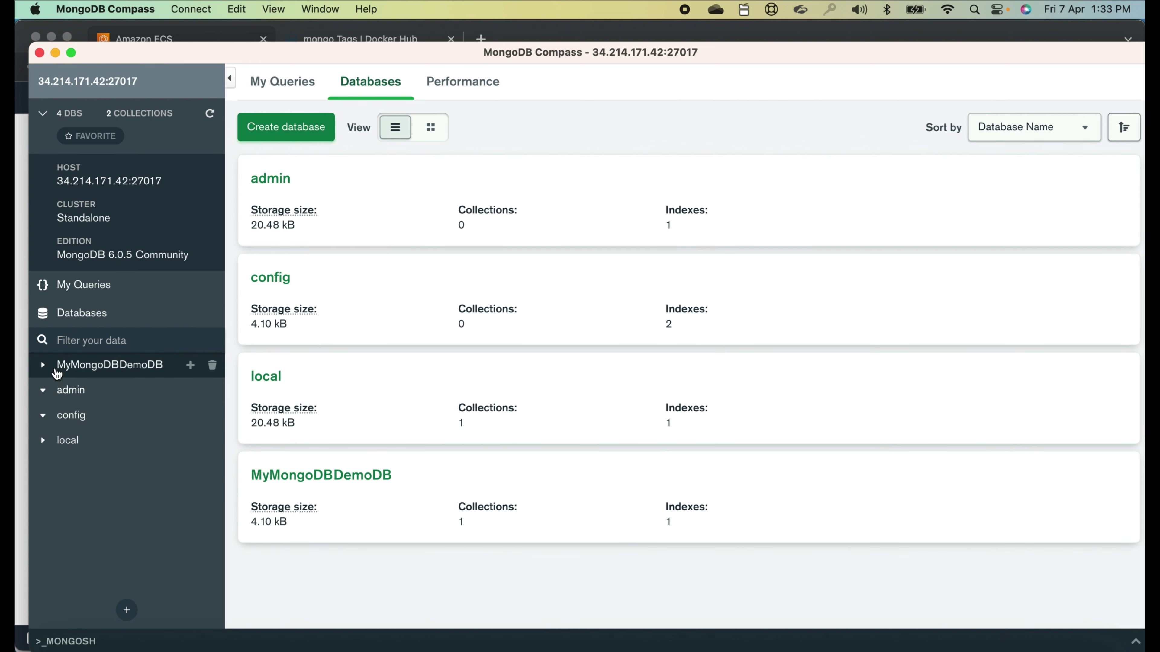
click(91, 390)
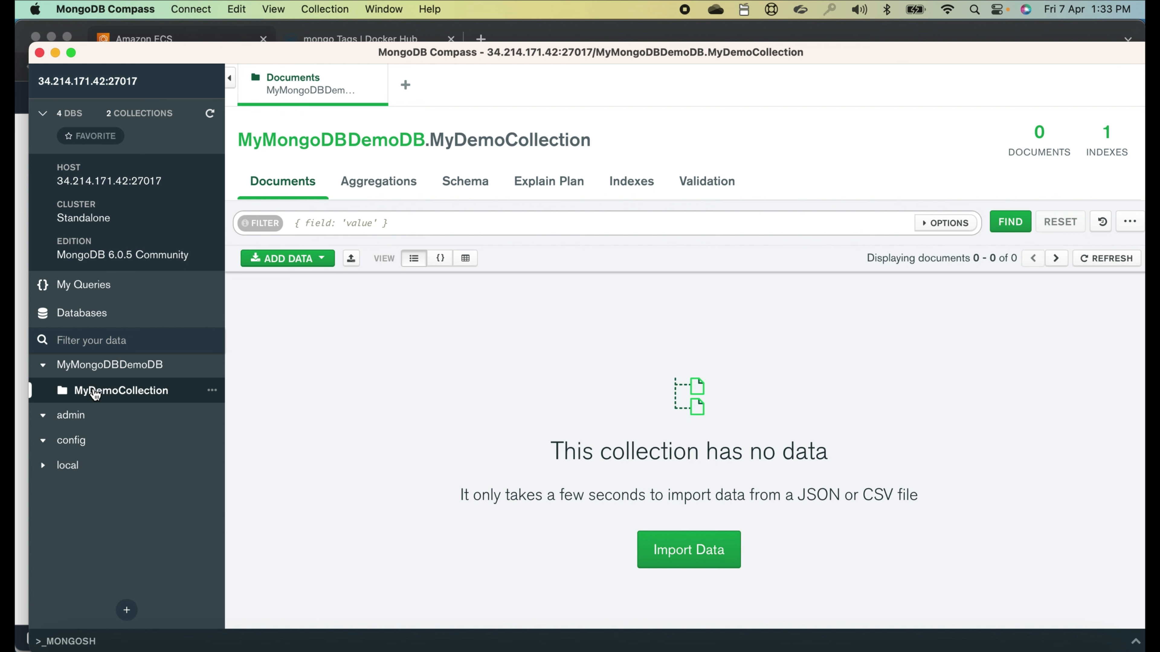
click(327, 265)
click(334, 302)
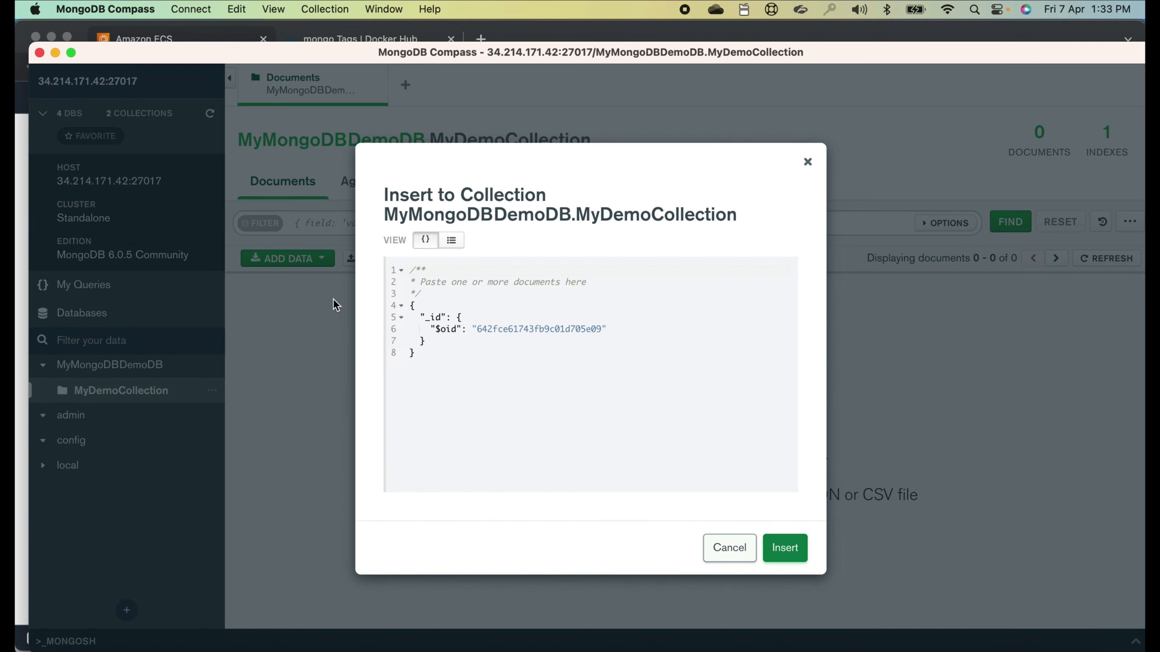
Below the _id object, add a "name" field with a person's first name, "age" set to "30" and "Role" set to "admin"
click(446, 348)
click(438, 341)
text("name":"pawan",)
key(Return)
text(")
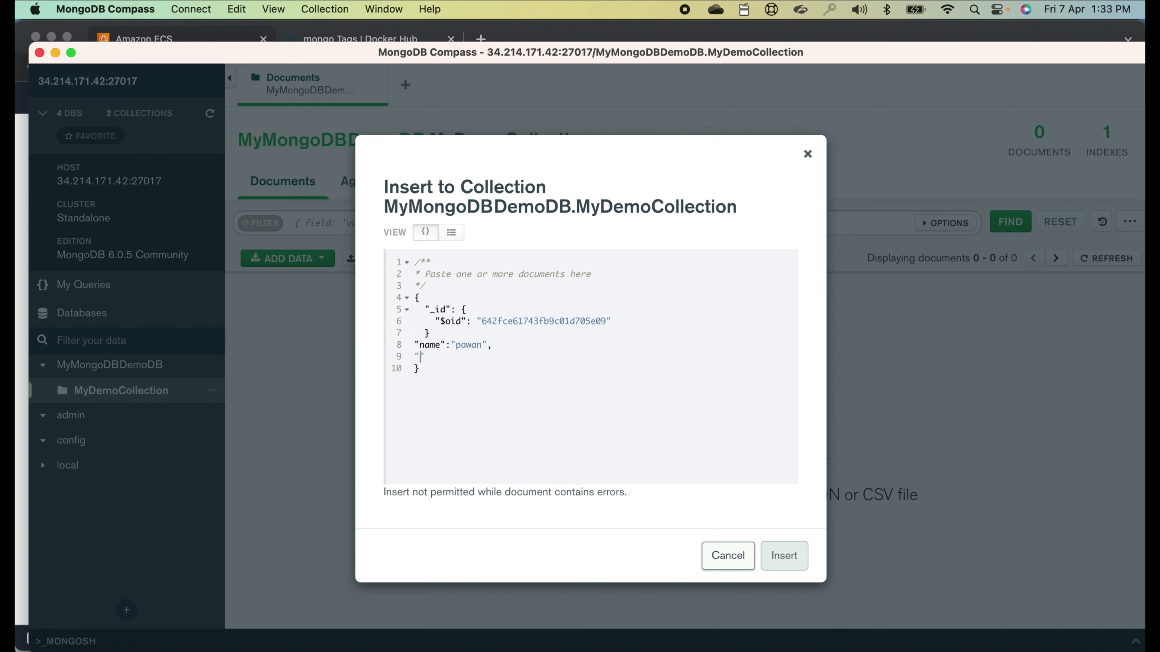
text(age":"30",)
key(Return)
text("Role")
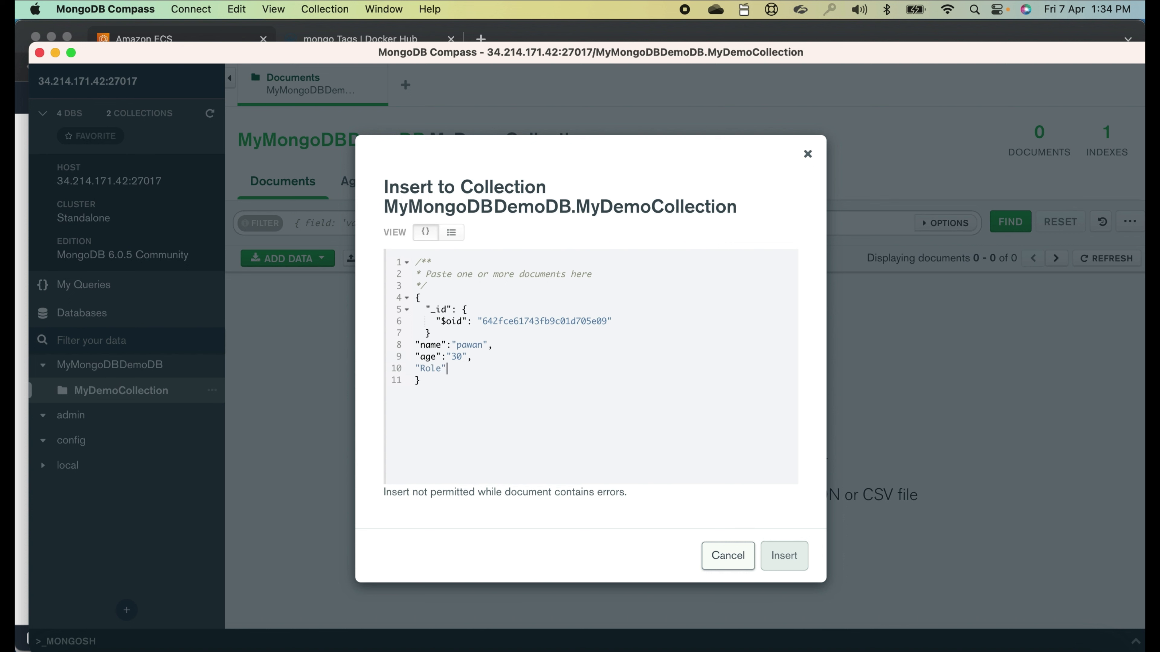
text(: "admin)
Add the missing comma after the _id object's closing brace and insert the document into MyDemoCollection
double_click(532, 321)
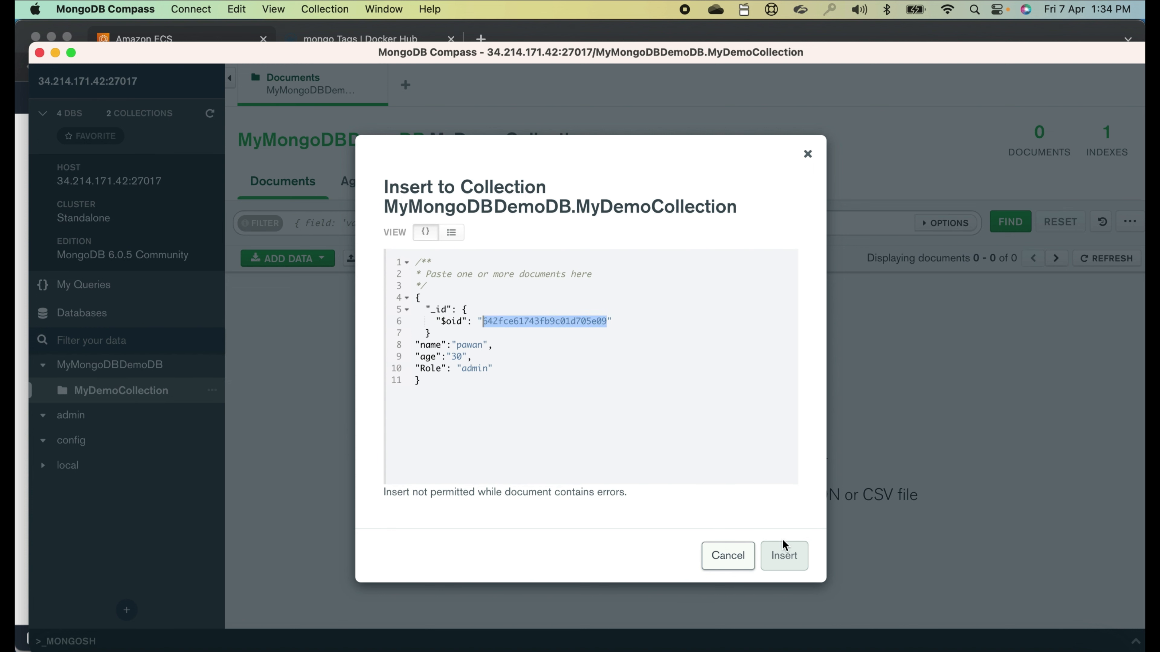
click(429, 333)
text(,)
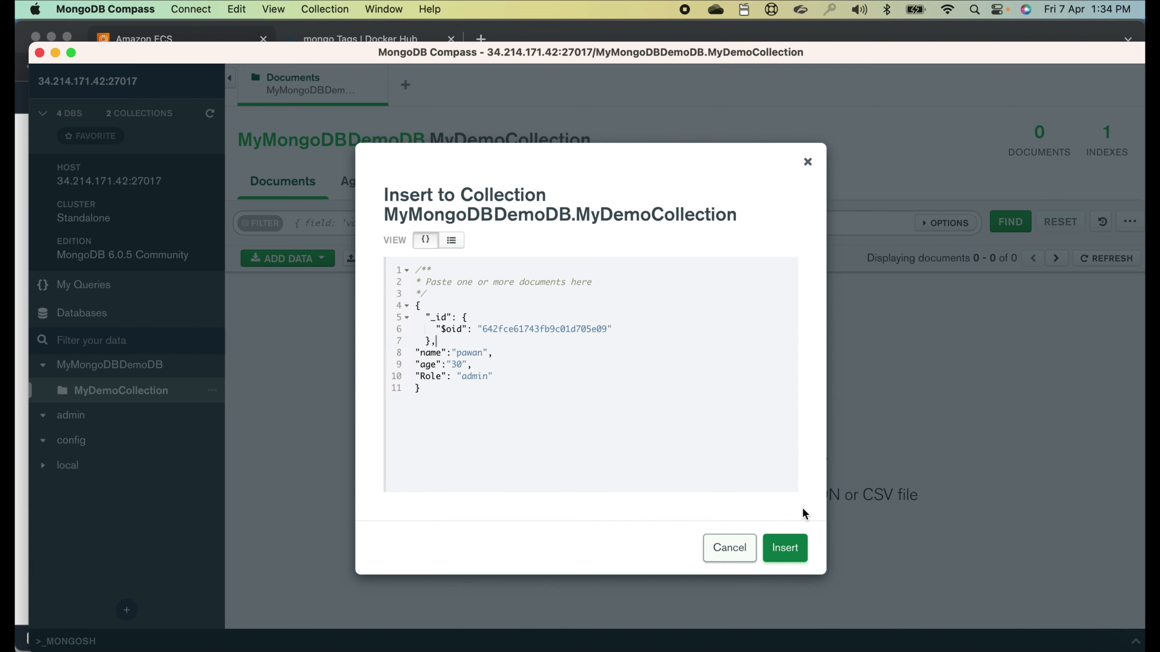
click(797, 556)
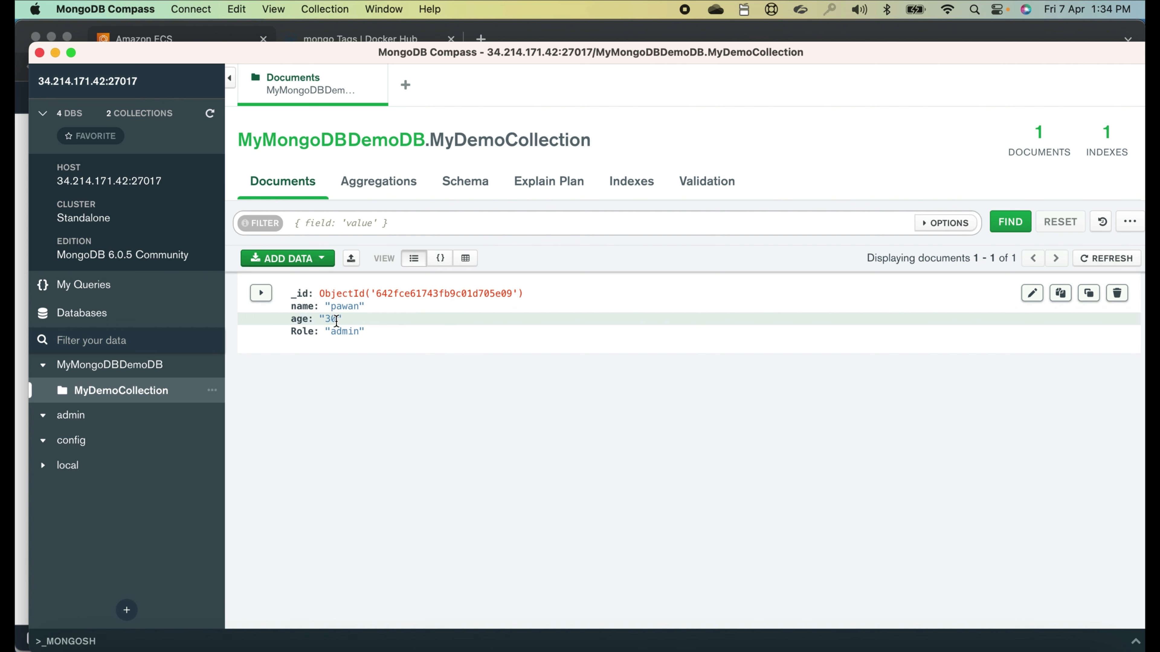
double_click(424, 296)
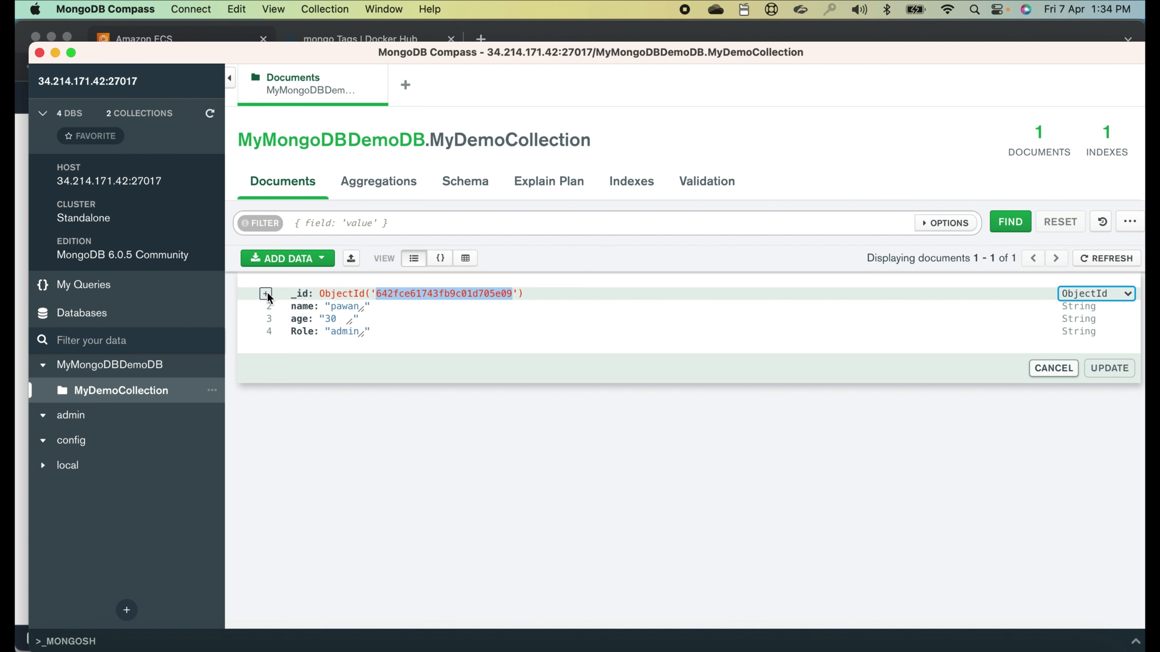
click(322, 259)
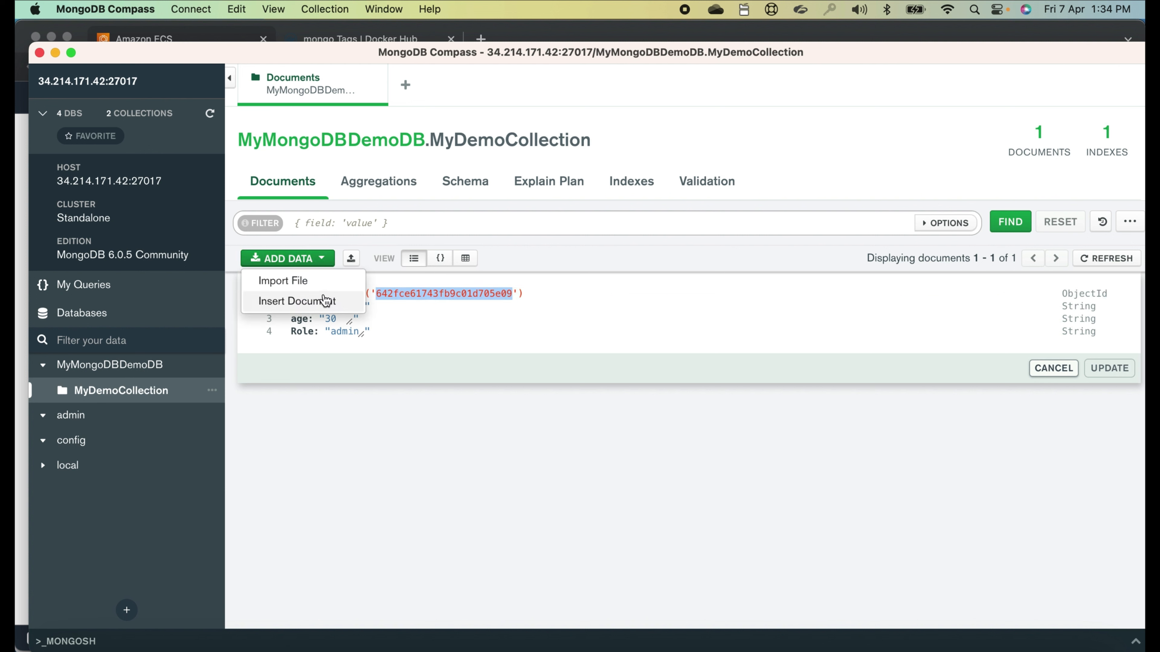
click(357, 446)
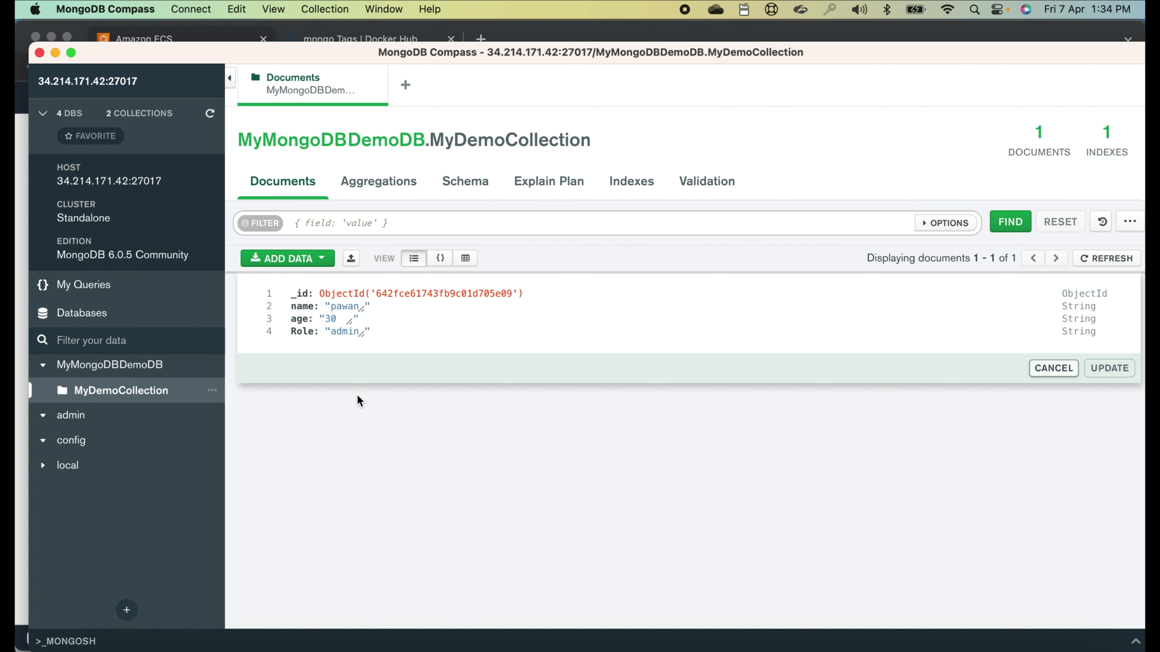
Switch to the Amazon ECS console in Chrome and expand the running mongo:jammy container's details to review its log configuration
key(super+Tab)
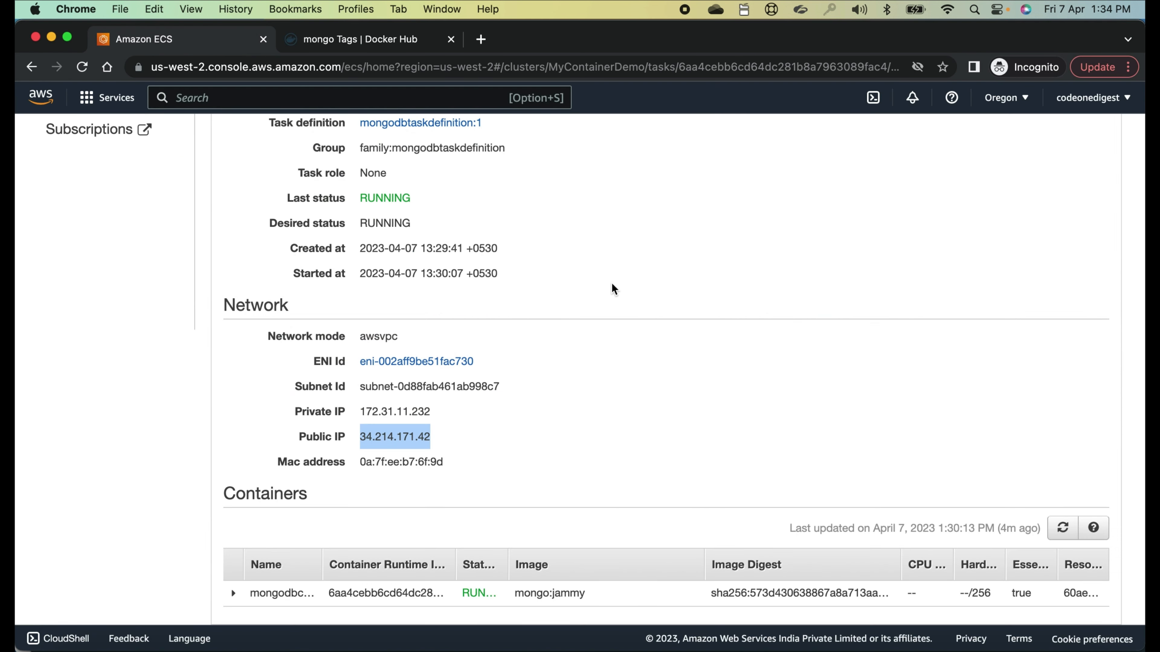
scroll(614, 289, up, 10)
click(339, 301)
scroll(493, 526, down, 6)
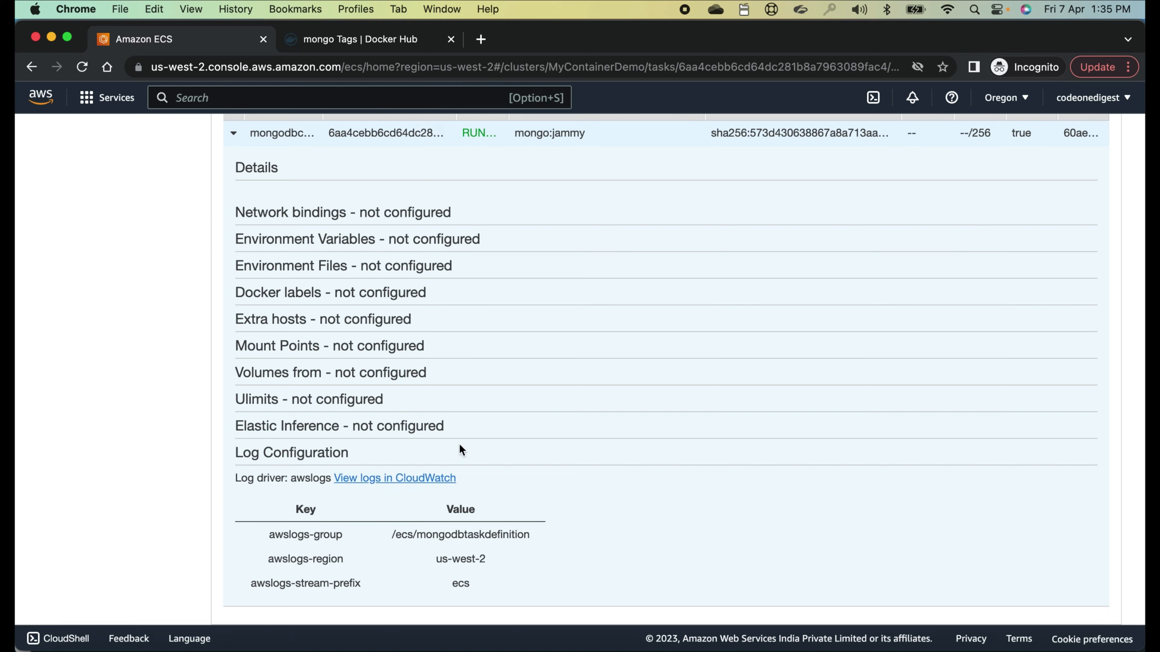
scroll(509, 326, up, 3)
scroll(370, 441, down, 3)
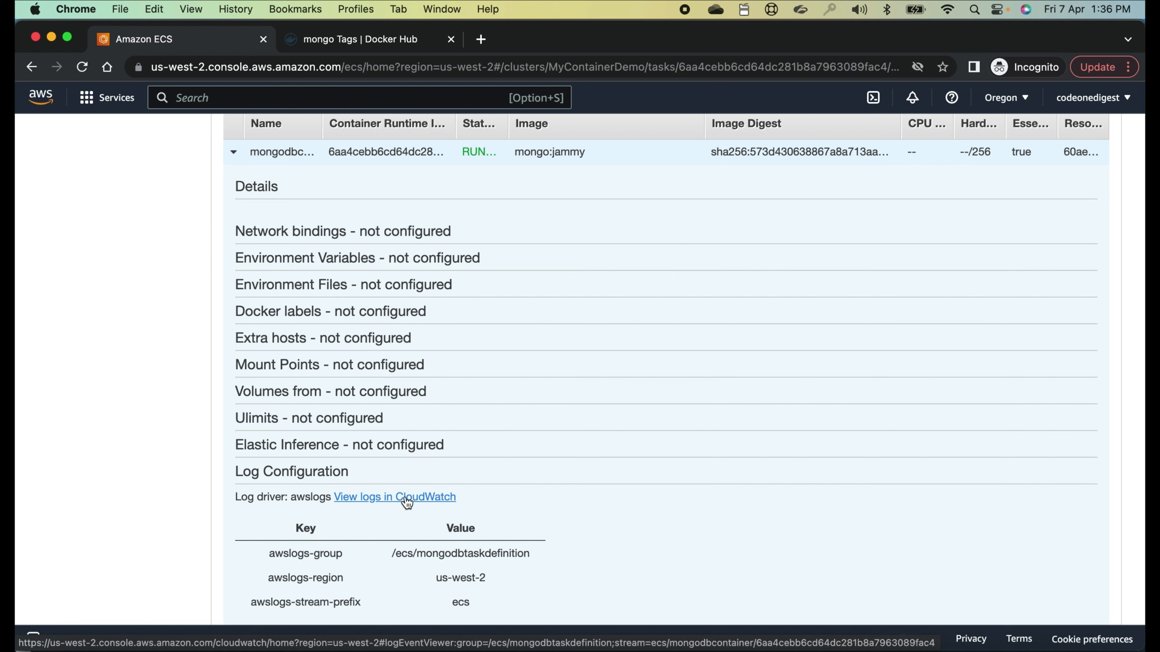
Open the container's CloudWatch logs in a new browser tab and switch to that tab
right_click(406, 499)
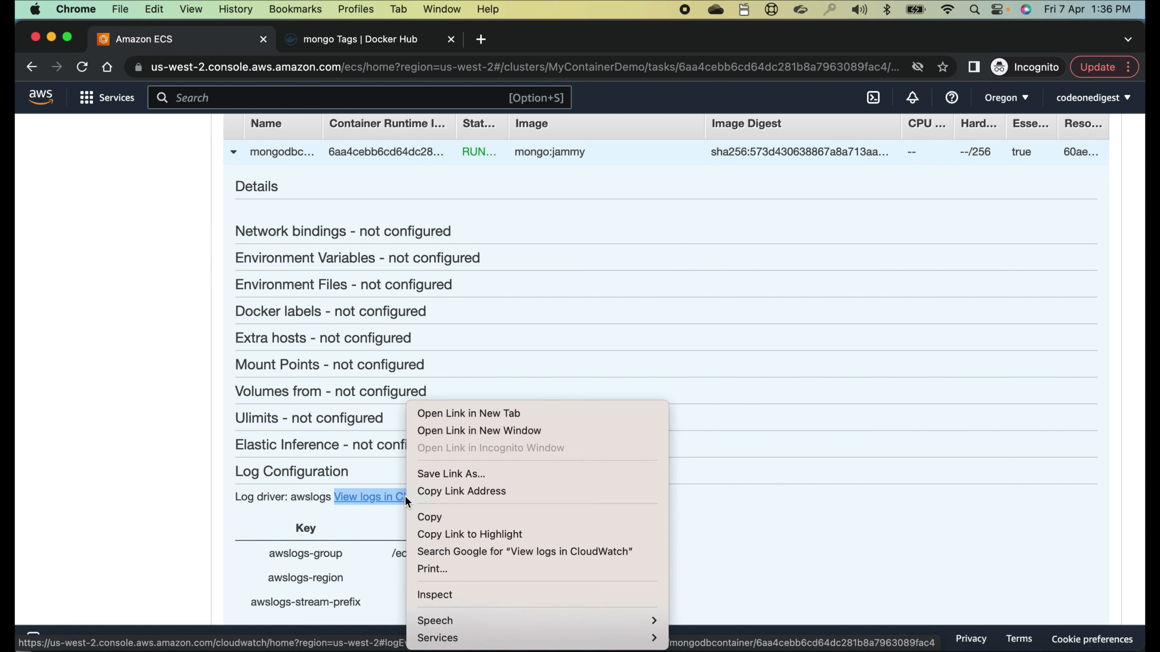
click(454, 416)
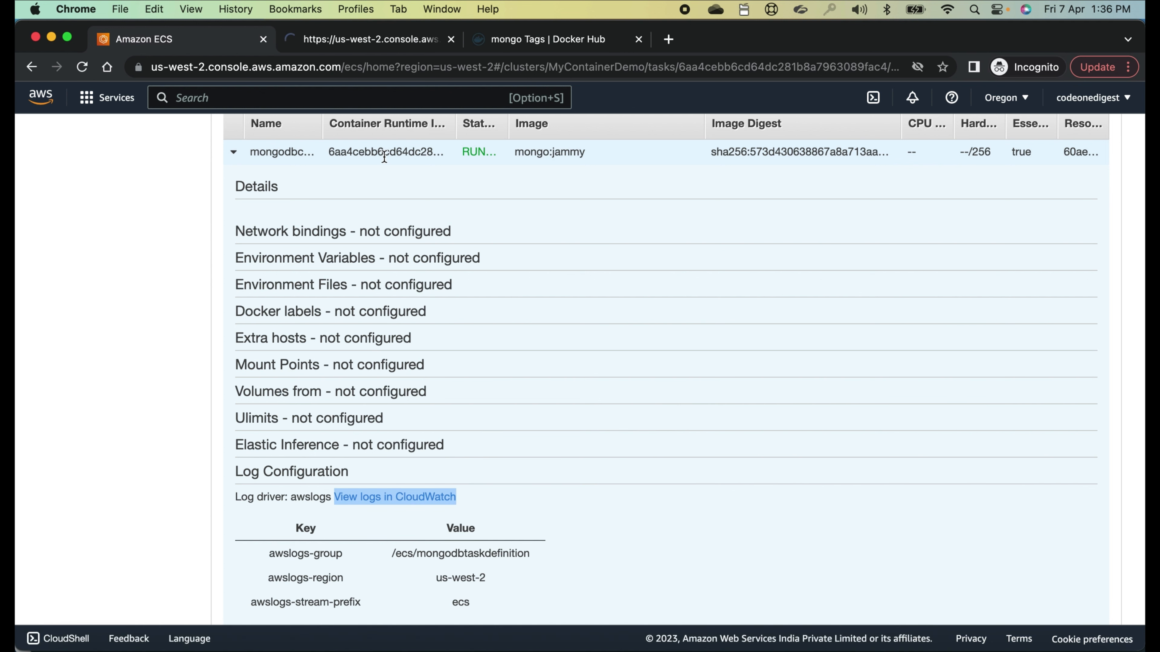
click(344, 42)
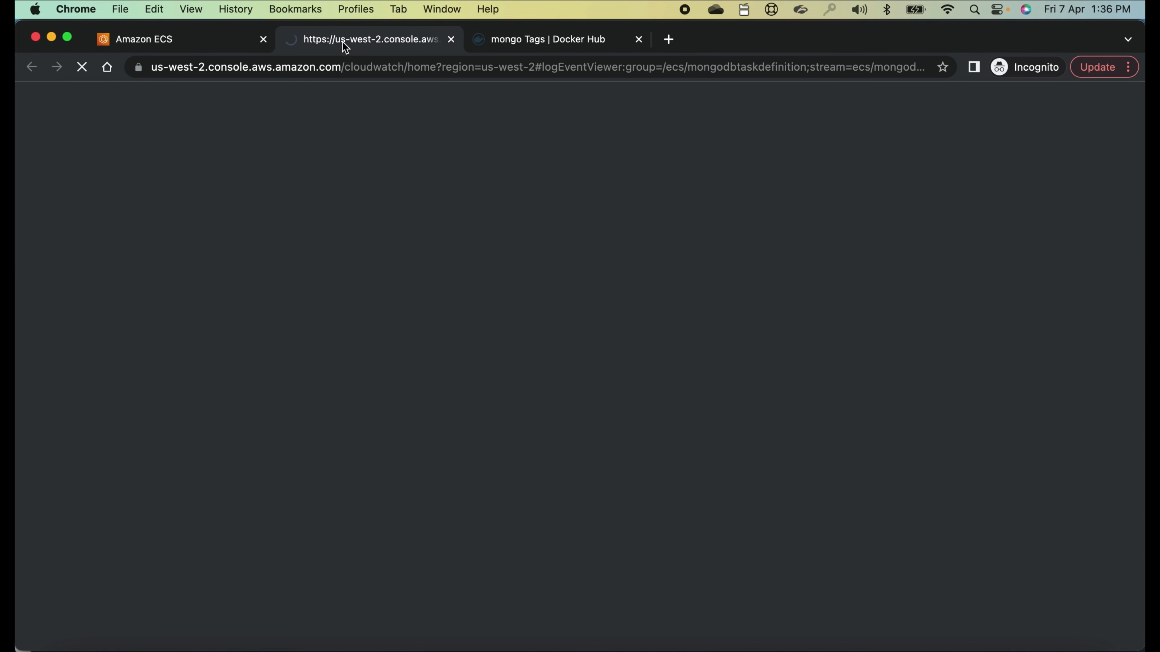